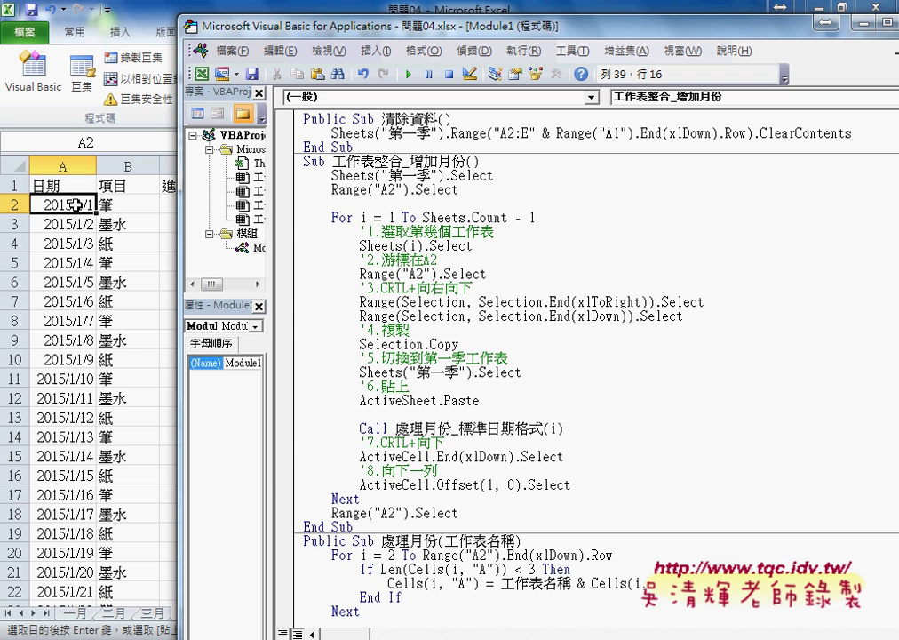
Circle and mark the first merged date and its day digit in cell A2 with the screen pen
left_click_drag(89, 215, 96, 201)
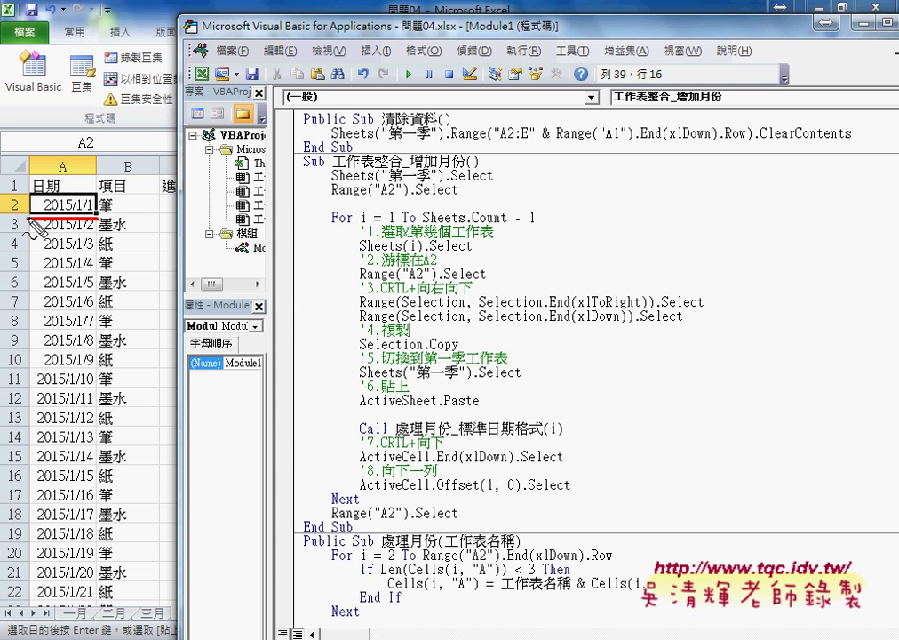
left_click(79, 211)
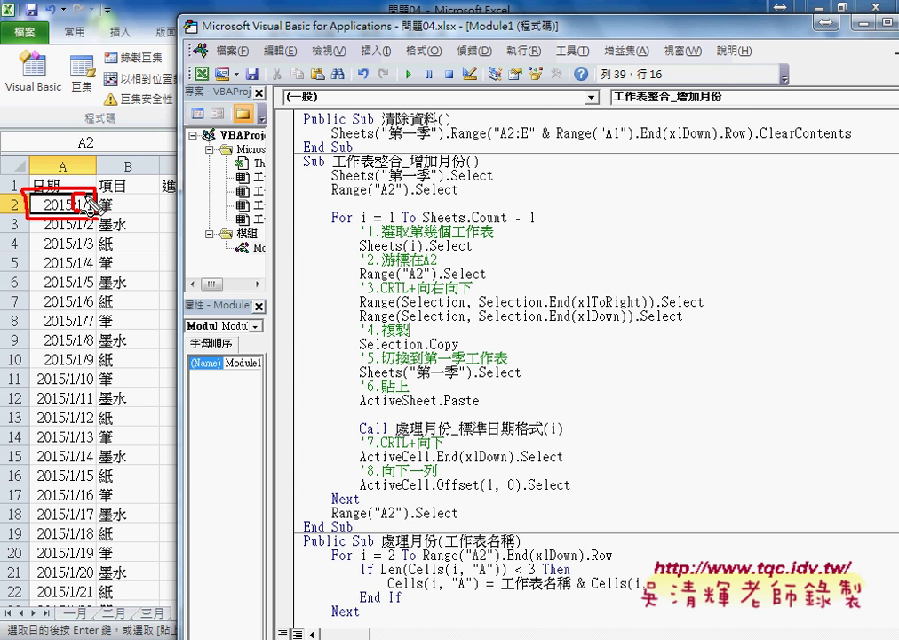
left_click_drag(86, 202, 87, 215)
Clear the annotations, return to Excel with Alt+F11, and scroll down the merged dates
key("Escape")
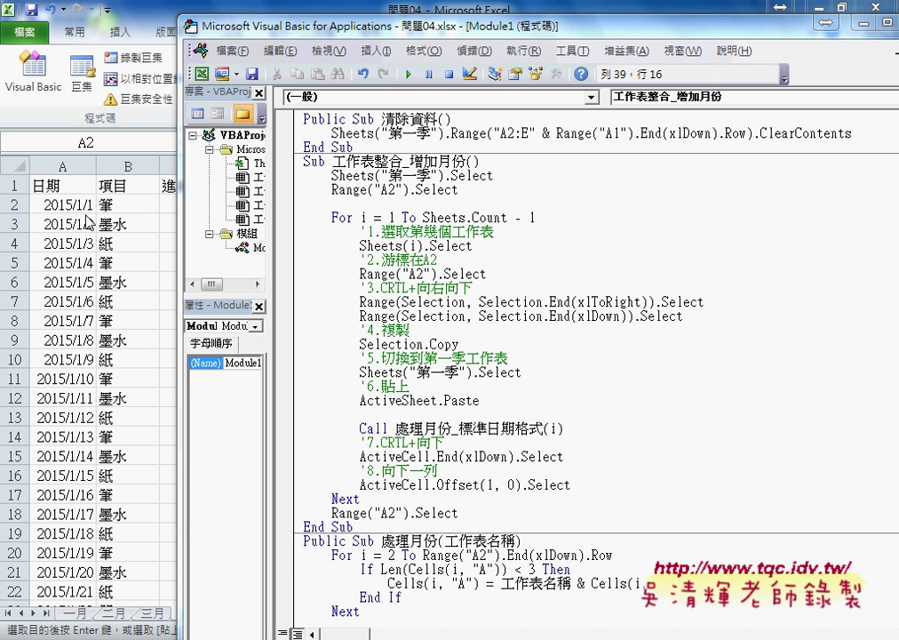
key("alt+F11")
scroll(87, 289, "down", 4)
Select A32 and mark the February dates starting at 2015/2/1, then clear the ink
scroll(72, 372, "down", 1)
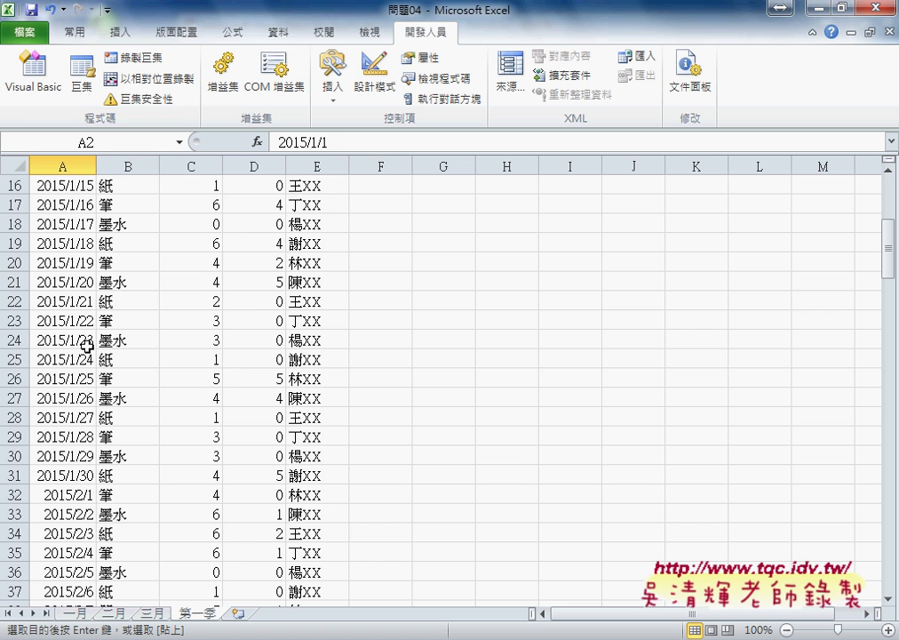
left_click(88, 498)
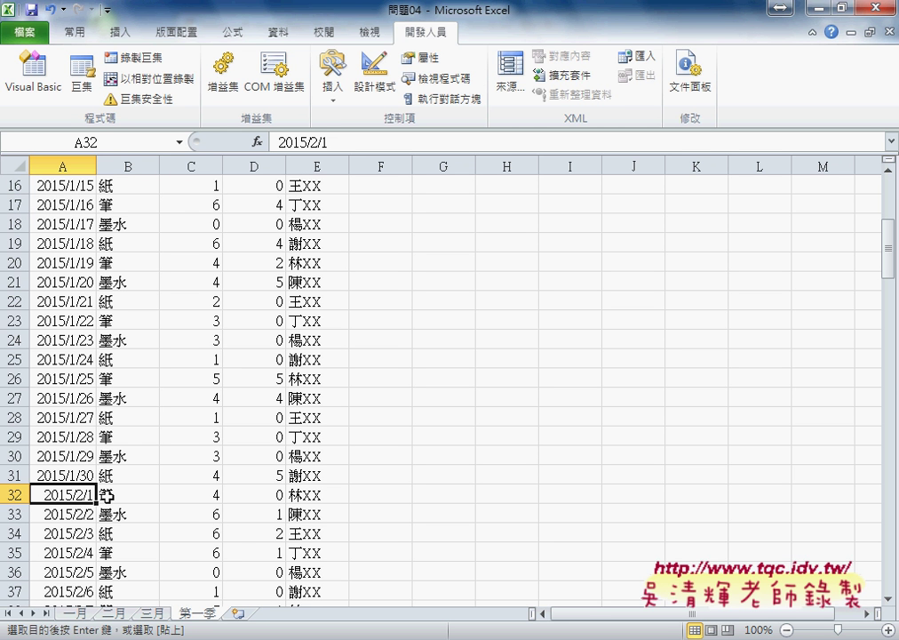
left_click_drag(72, 488, 71, 556)
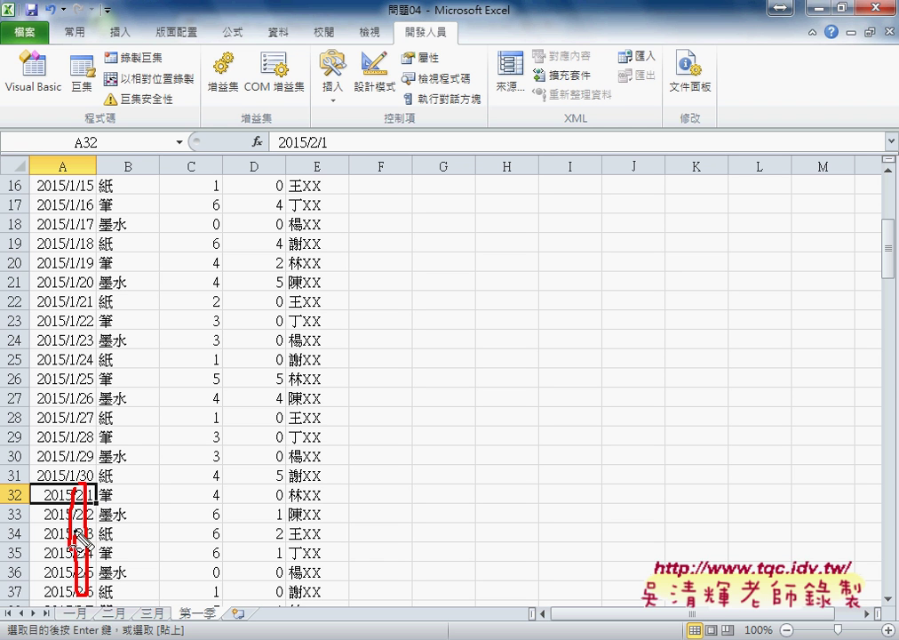
mouse_move(44, 503)
left_mouse_down()
mouse_move(84, 503)
mouse_move(71, 487)
mouse_move(96, 481)
left_mouse_up()
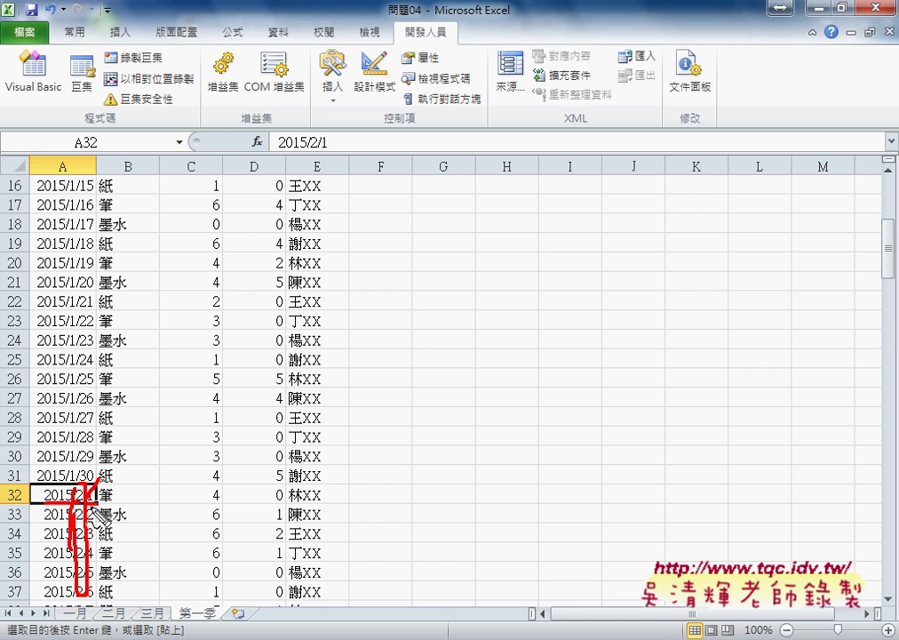
key("Escape")
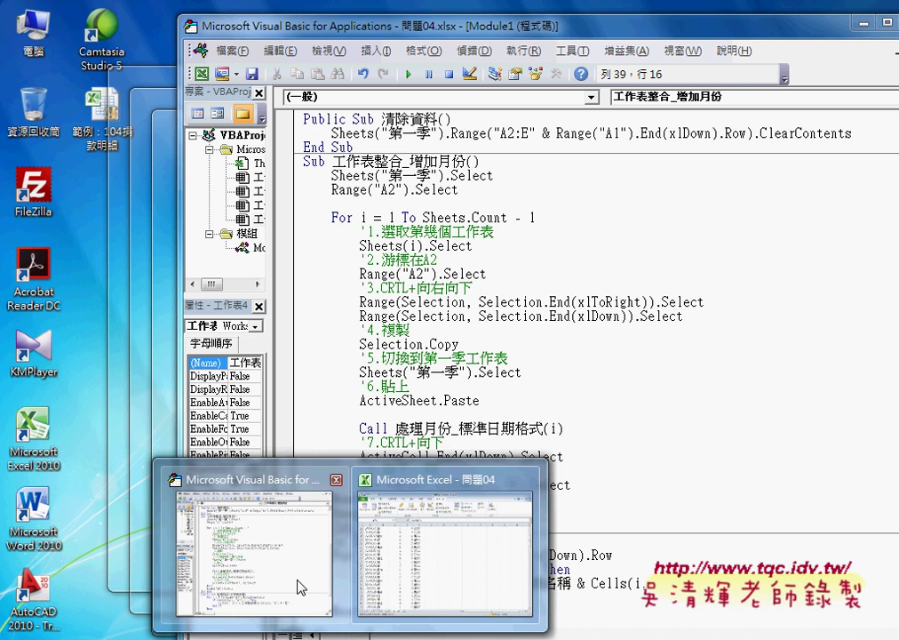
Bring the VBA editor back and slide its window aside so the column A dates stay visible
left_click(297, 586)
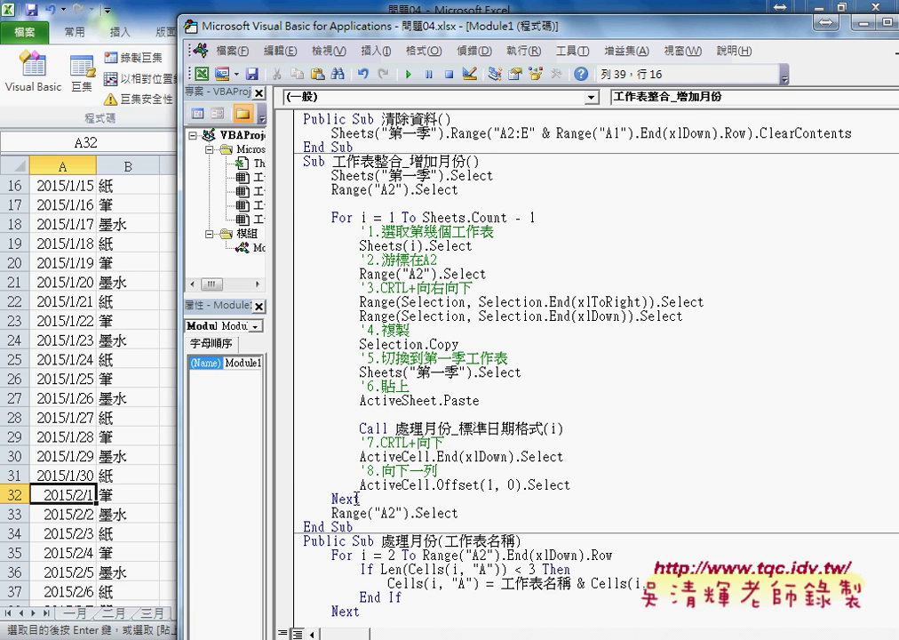
scroll(282, 394, "down", 2)
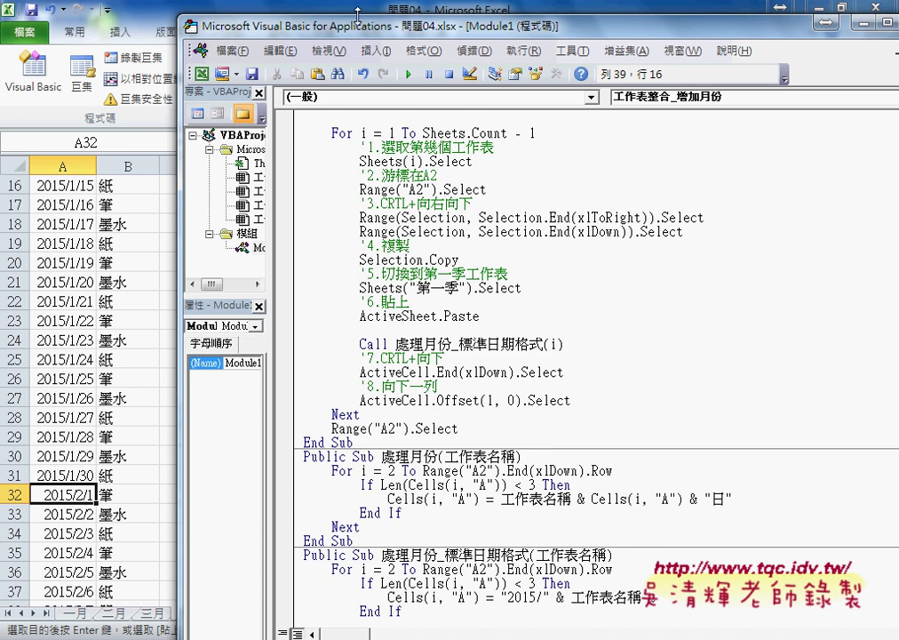
left_click_drag(360, 29, 238, 42)
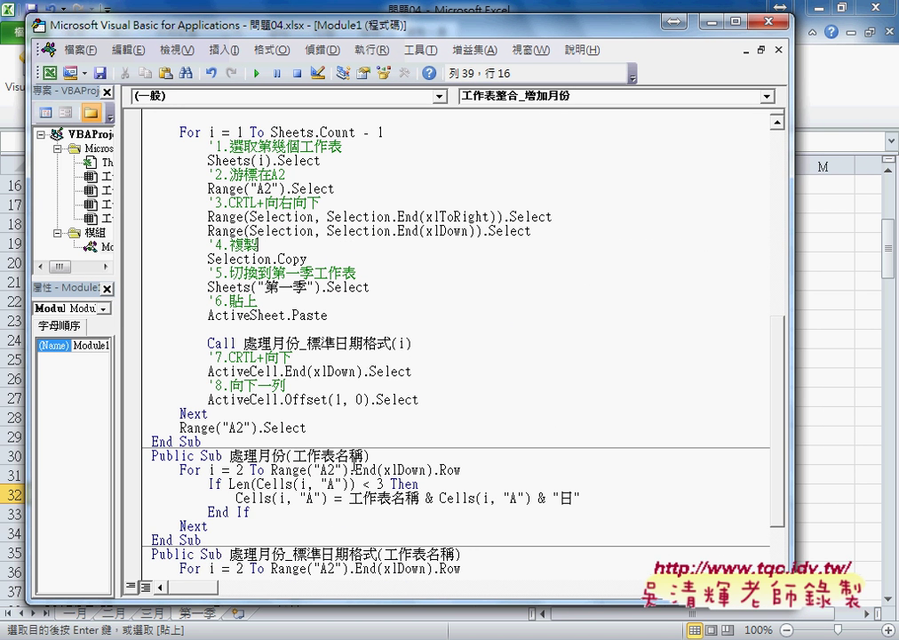
left_click_drag(262, 34, 430, 34)
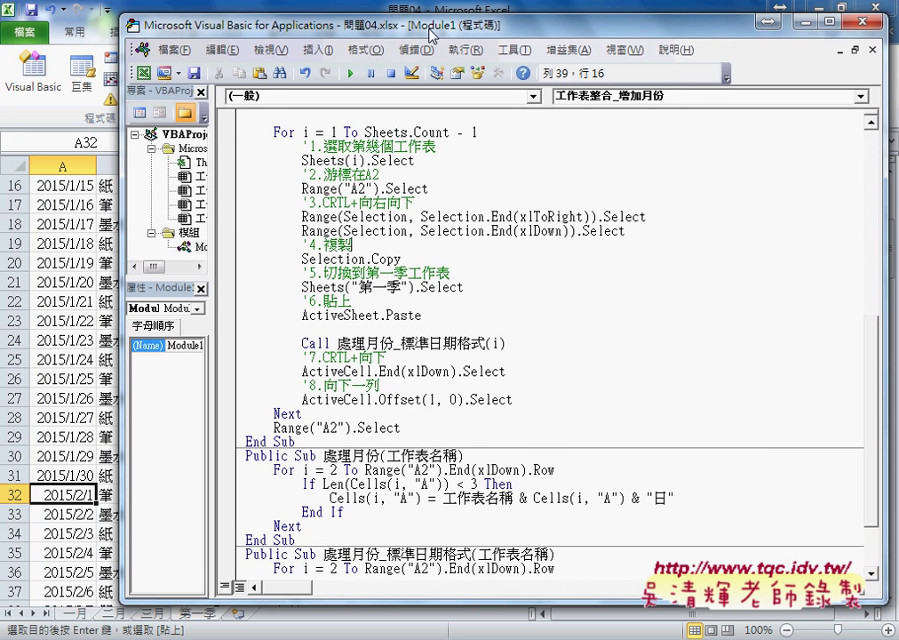
scroll(417, 454, "down", 2)
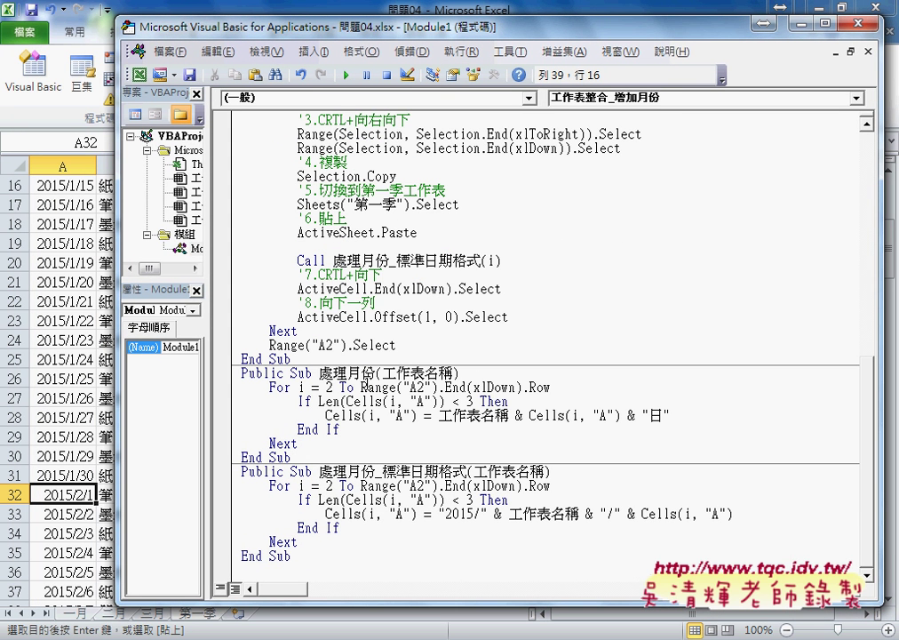
Highlight the 處理月份 and 處理月份_標準日期格式 procedures and the i argument in the Call line
mouse_move(242, 374)
left_mouse_down()
mouse_move(264, 375)
mouse_move(307, 454)
left_mouse_up()
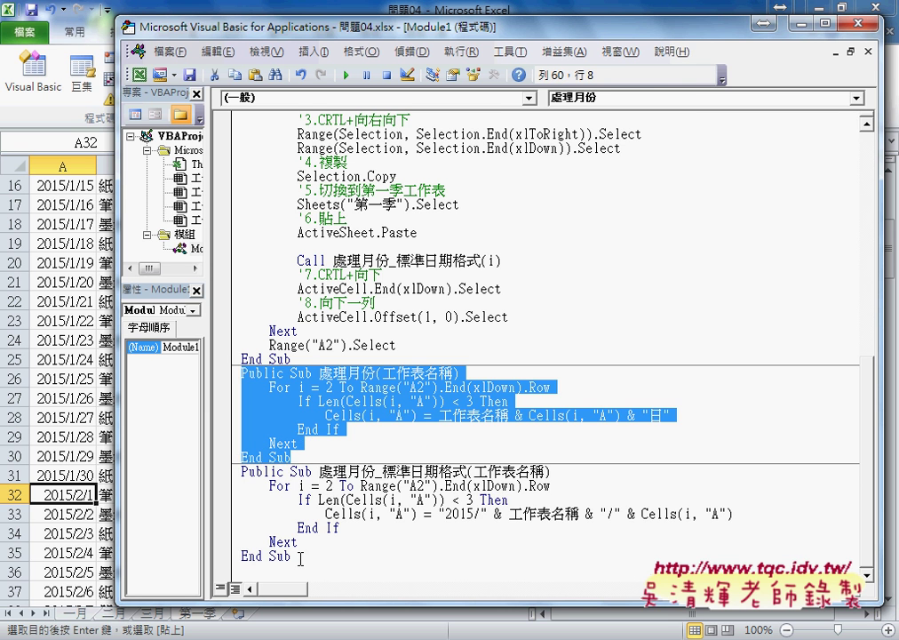
left_click_drag(293, 555, 241, 472)
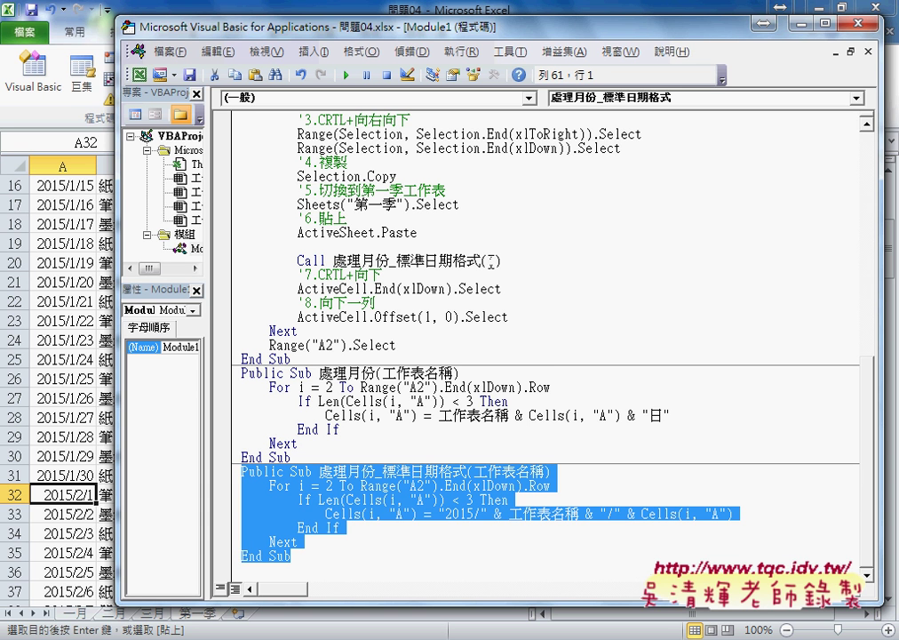
double_click(491, 261)
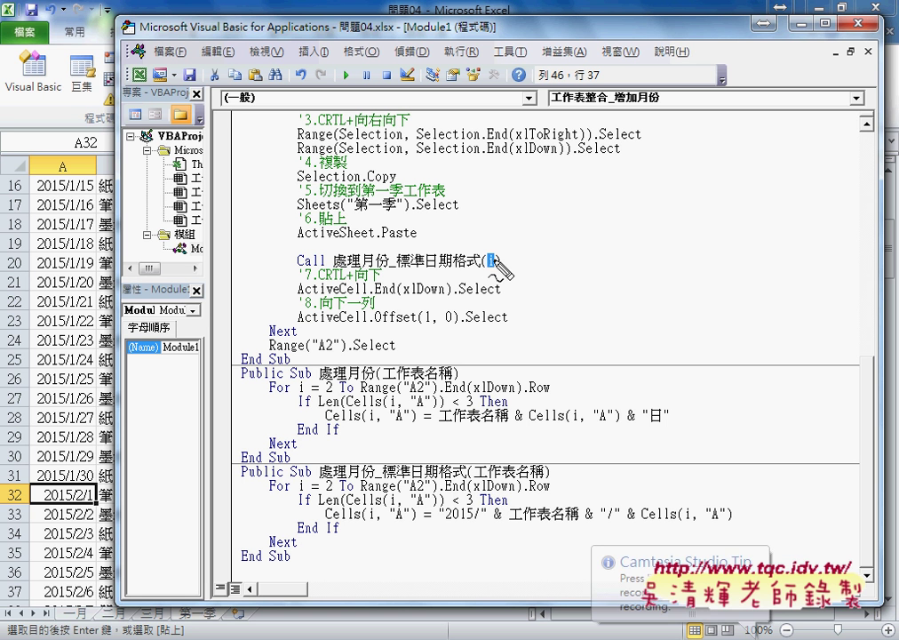
left_click_drag(487, 276, 495, 277)
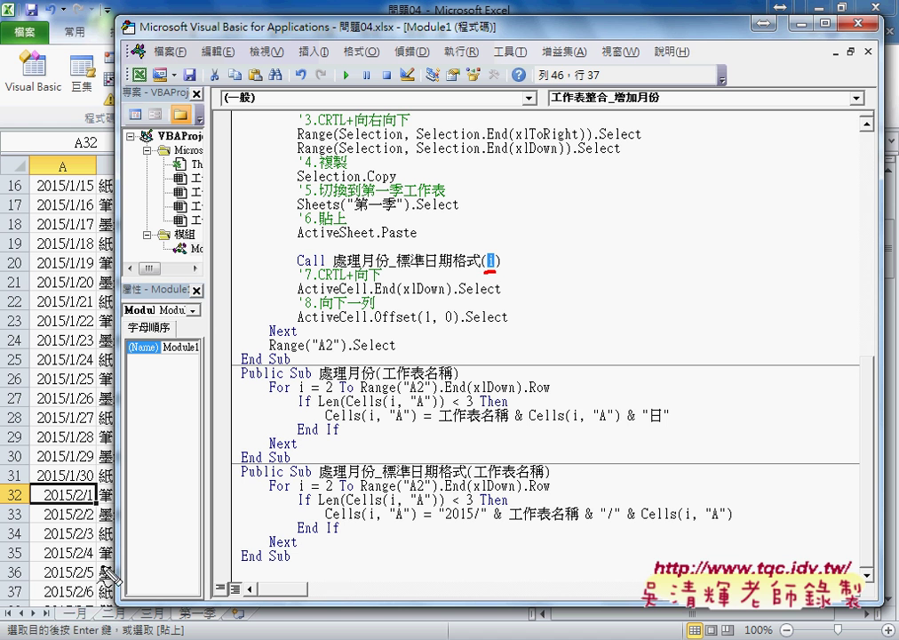
mouse_move(57, 614)
left_mouse_down()
mouse_move(78, 616)
mouse_move(57, 609)
left_mouse_up()
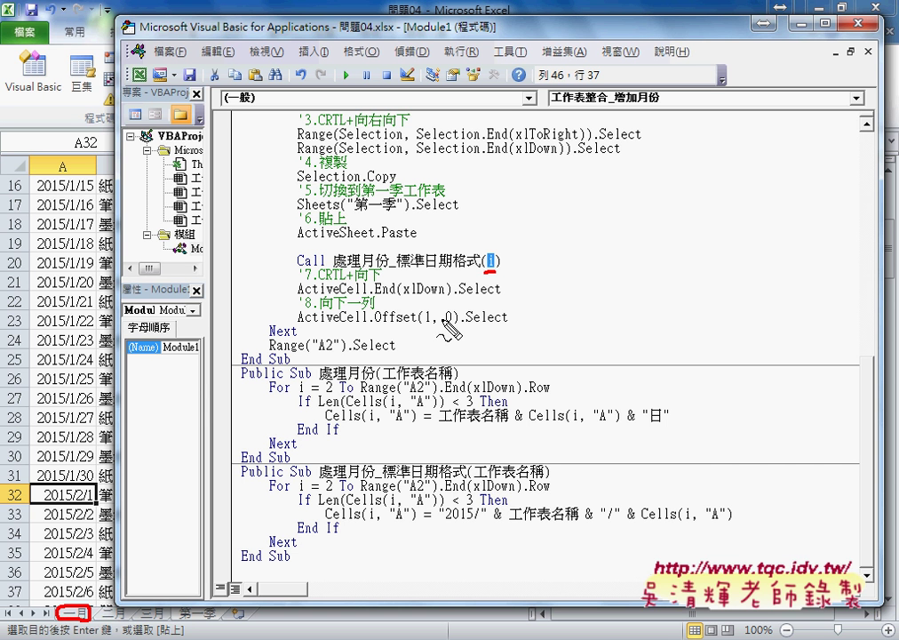
mouse_move(523, 217)
left_mouse_down()
mouse_move(528, 240)
mouse_move(590, 242)
mouse_move(601, 252)
left_mouse_up()
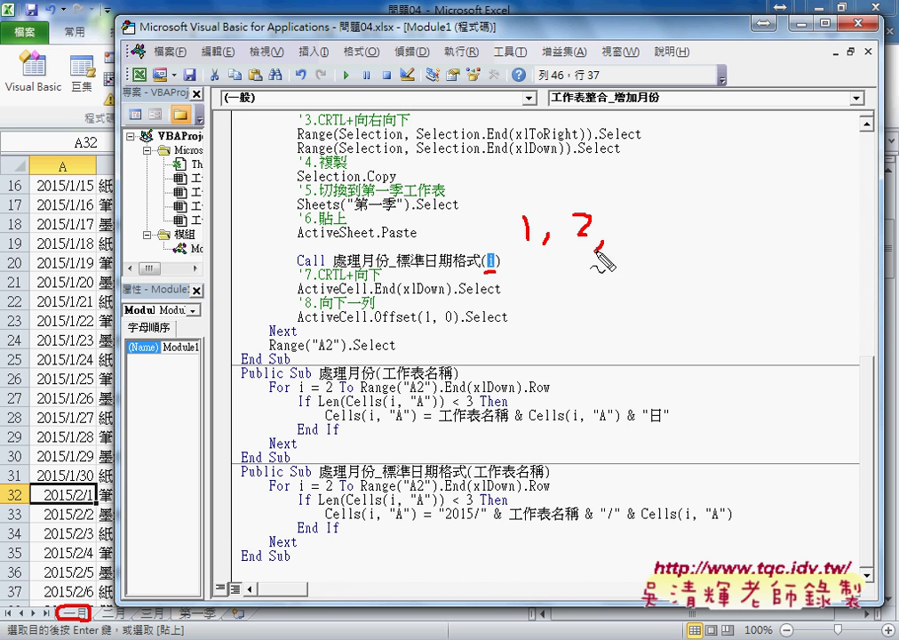
mouse_move(635, 211)
left_mouse_down()
mouse_move(635, 240)
mouse_move(653, 251)
left_mouse_up()
left_click_drag(515, 242, 539, 242)
mouse_move(499, 289)
left_mouse_down()
mouse_move(512, 462)
mouse_move(526, 441)
left_mouse_up()
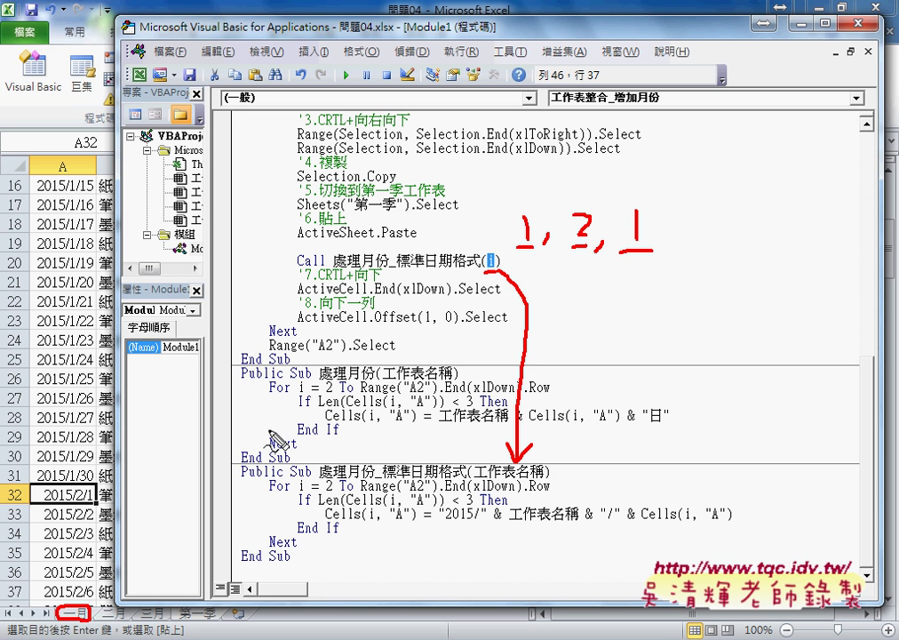
left_click_drag(440, 425, 671, 425)
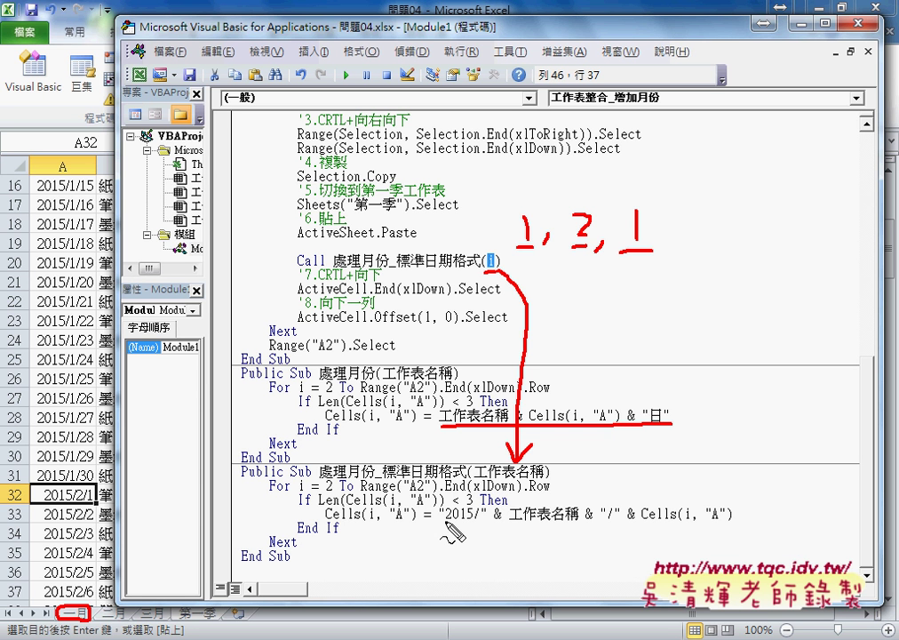
left_click_drag(444, 521, 475, 516)
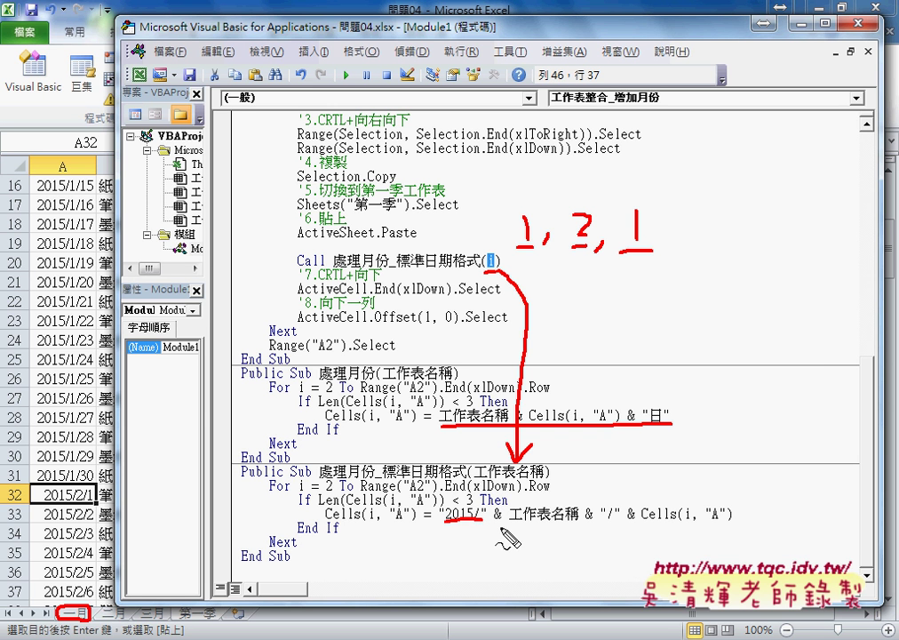
left_click_drag(511, 522, 579, 520)
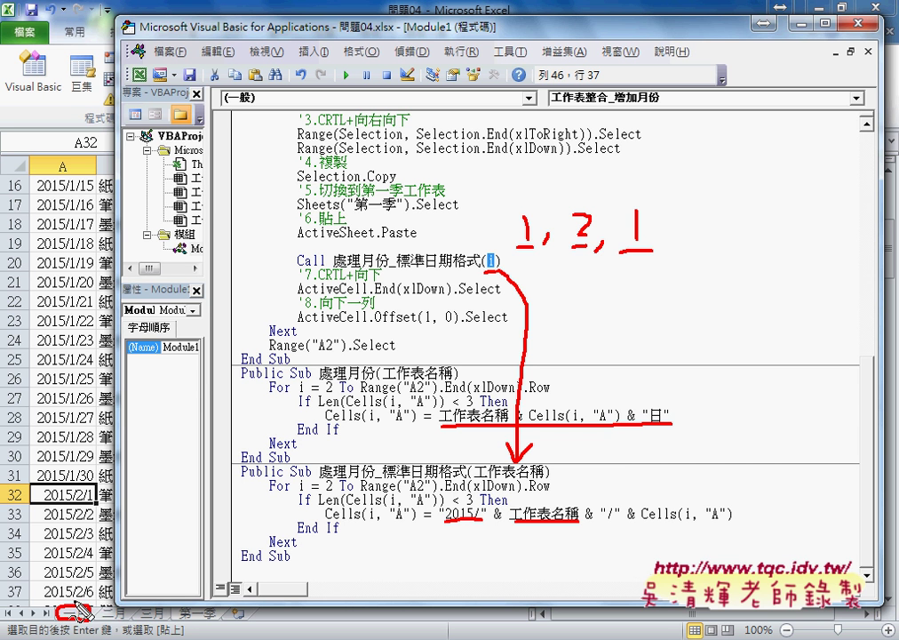
left_click_drag(544, 510, 544, 536)
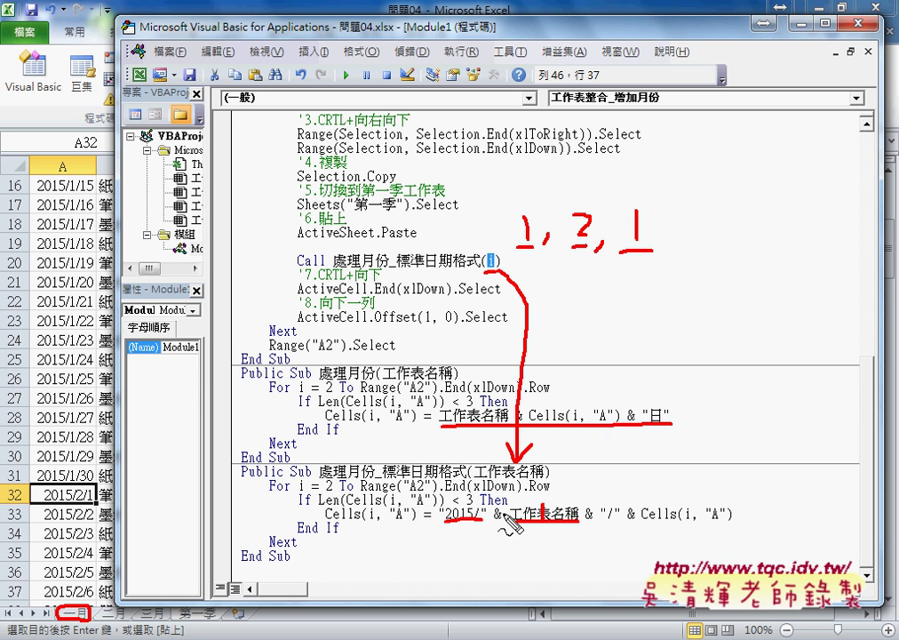
left_click_drag(466, 503, 481, 537)
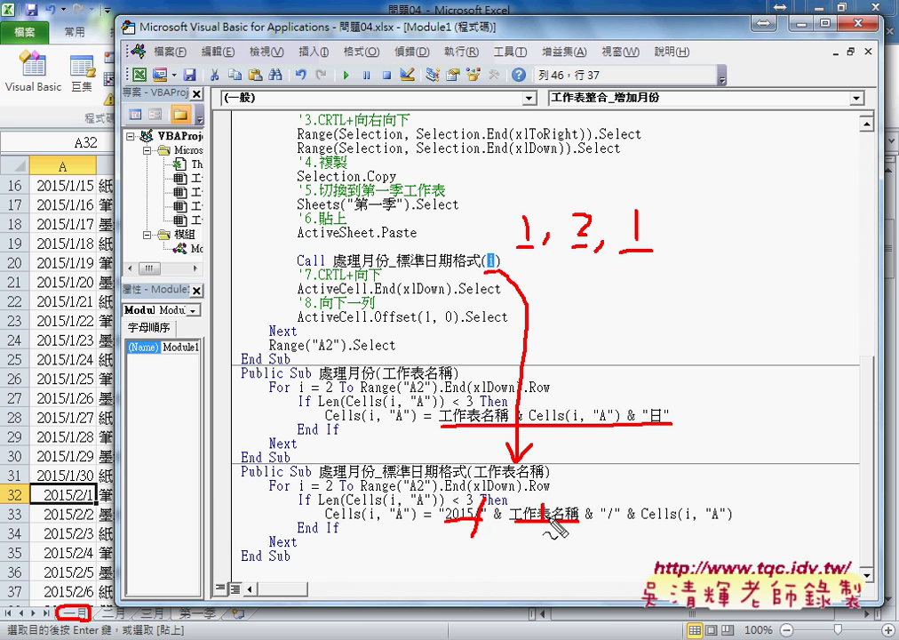
mouse_move(613, 505)
left_mouse_down()
mouse_move(608, 527)
mouse_move(723, 531)
left_mouse_up()
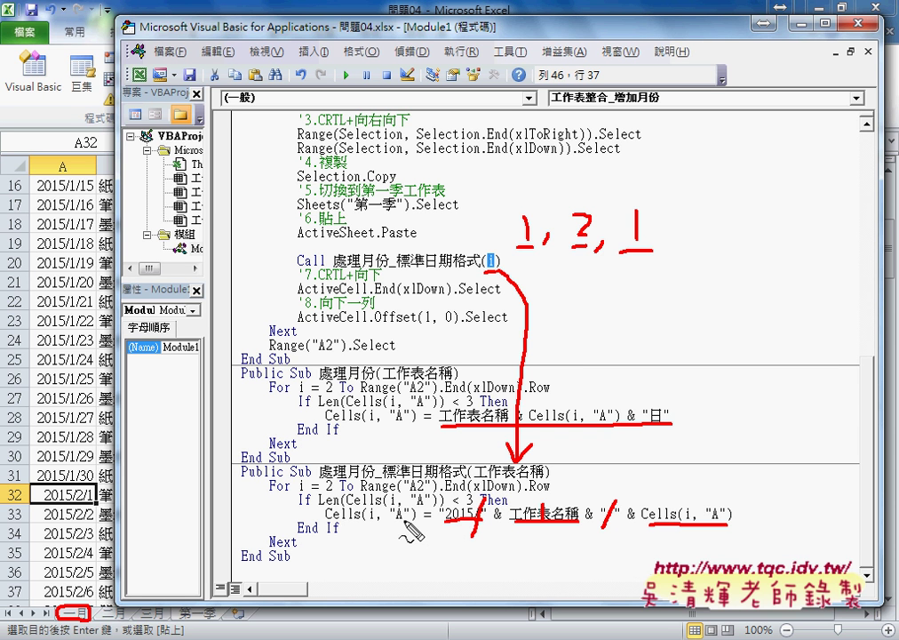
left_click_drag(315, 526, 404, 522)
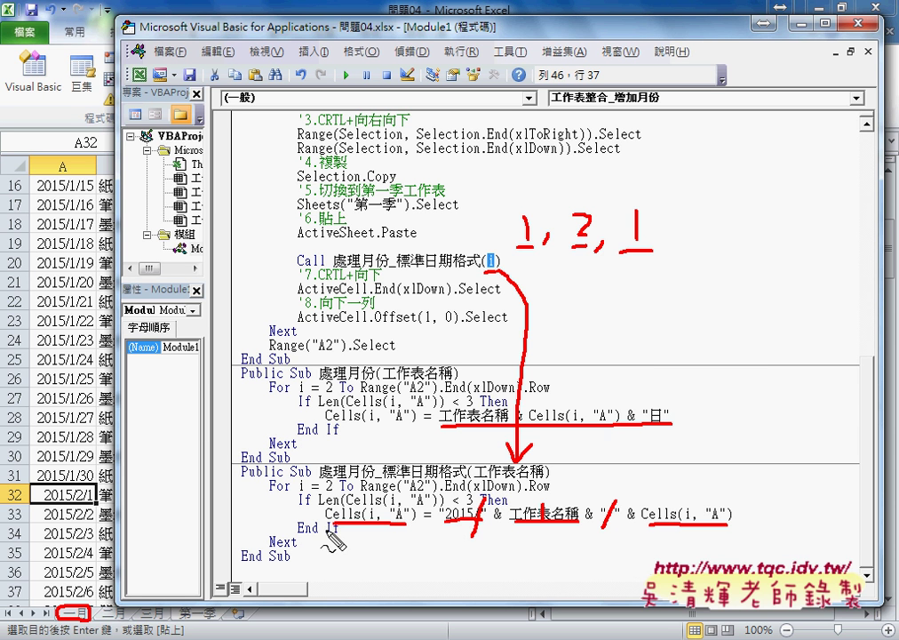
left_click_drag(327, 514, 107, 498)
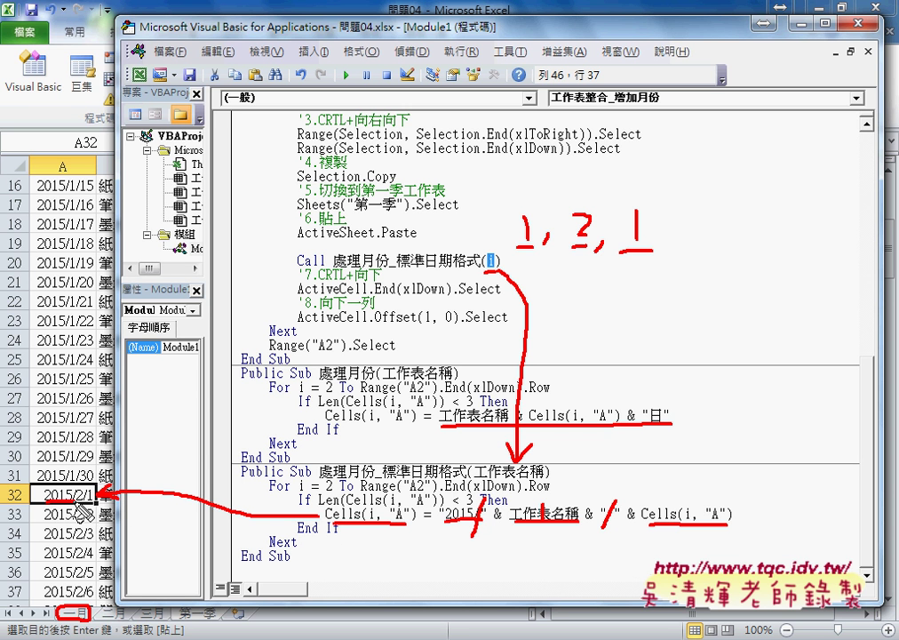
left_click_drag(242, 533, 264, 530)
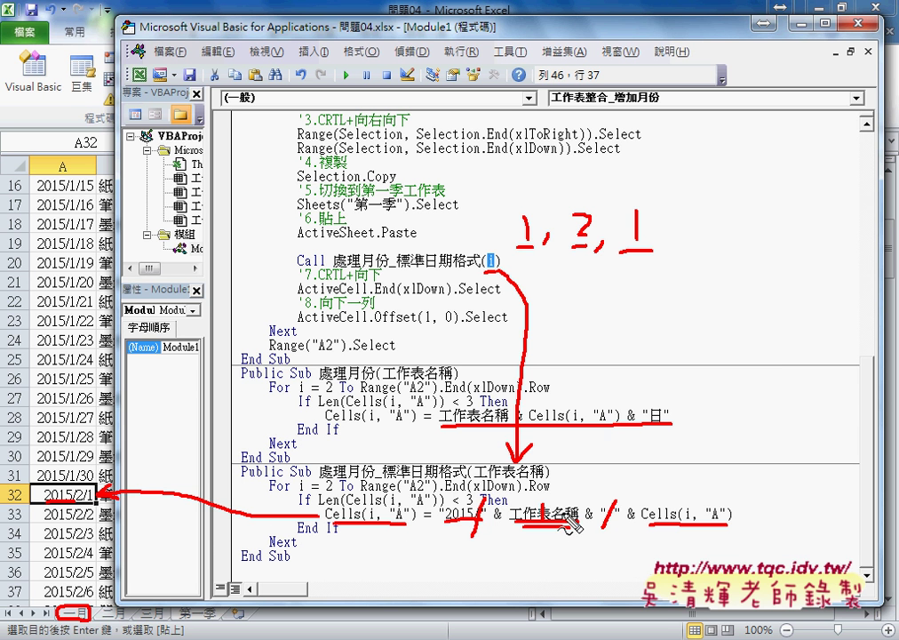
left_click_drag(531, 494, 561, 532)
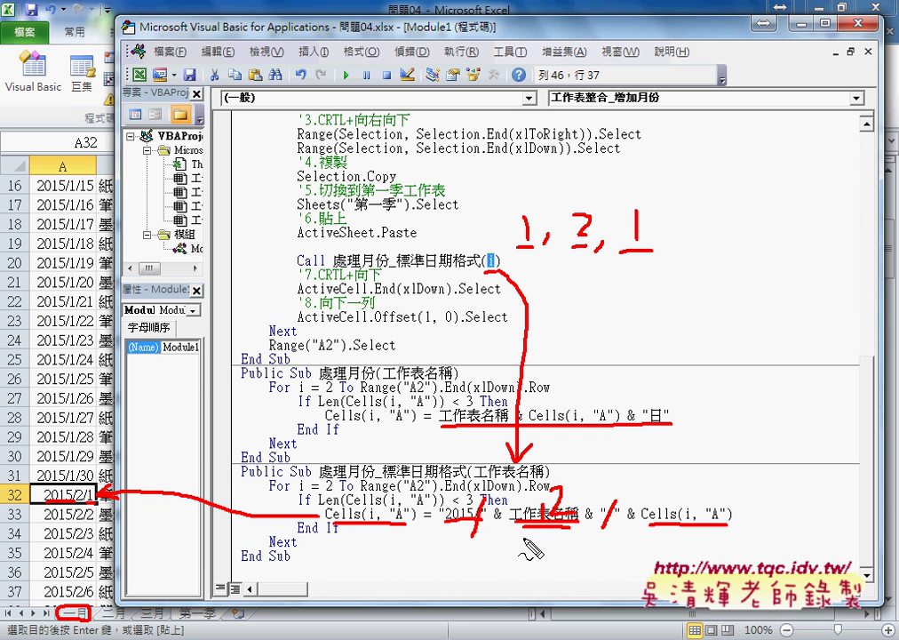
mouse_move(525, 531)
left_mouse_down()
mouse_move(475, 574)
mouse_move(426, 532)
left_mouse_up()
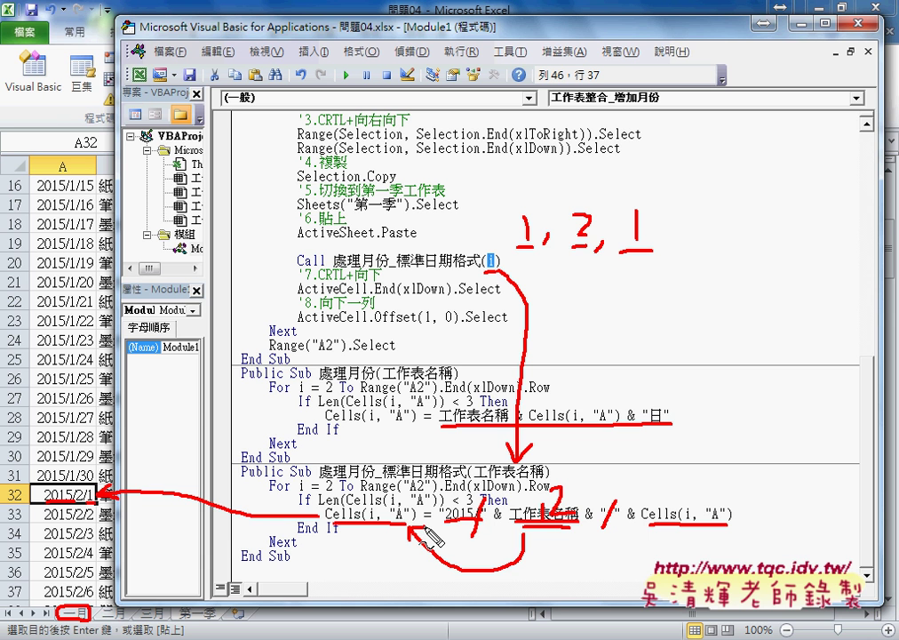
Run the 清除資料 procedure to clear the merged data from the 第一季 sheet
key("Escape")
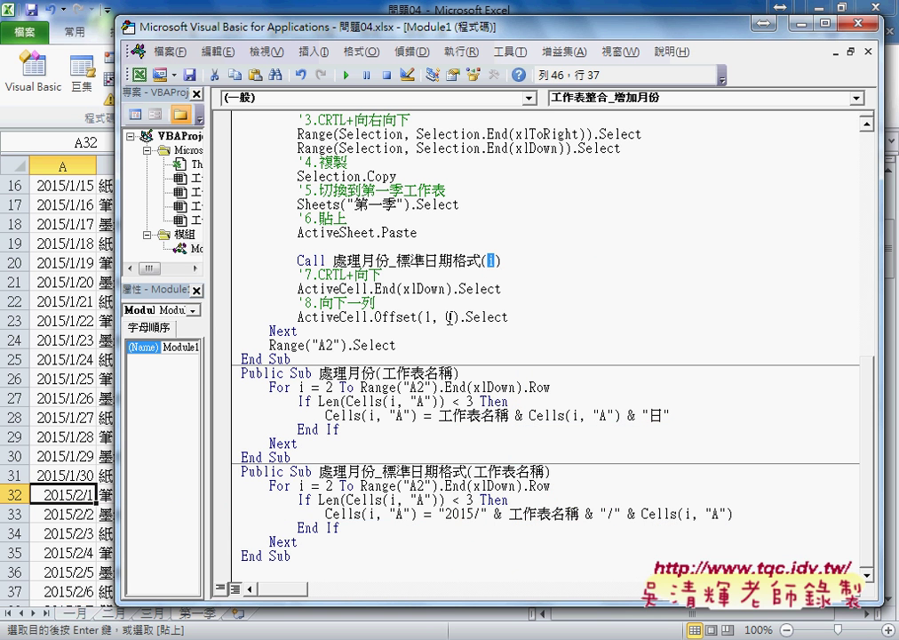
scroll(450, 317, "up", 5)
left_click(451, 174)
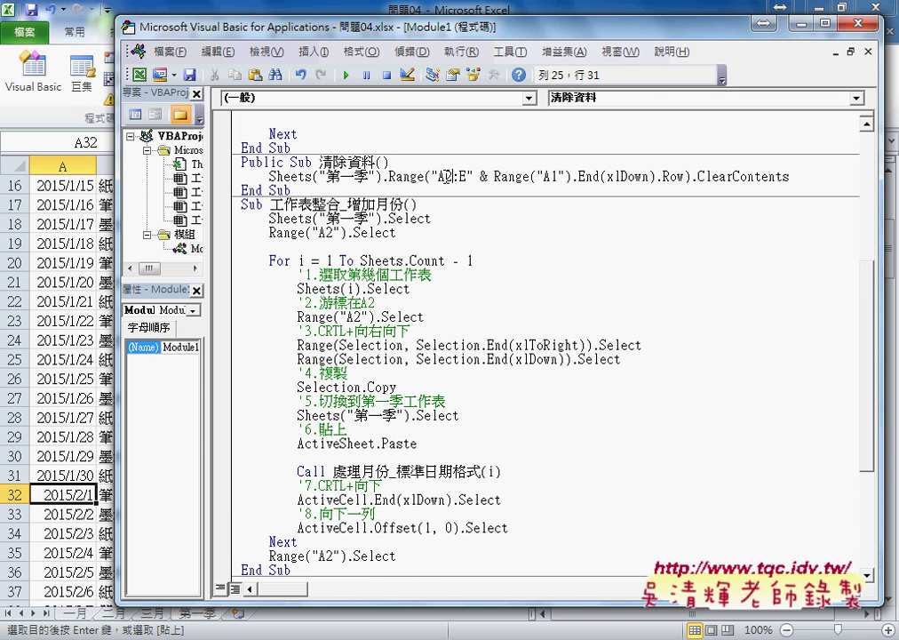
left_click(347, 75)
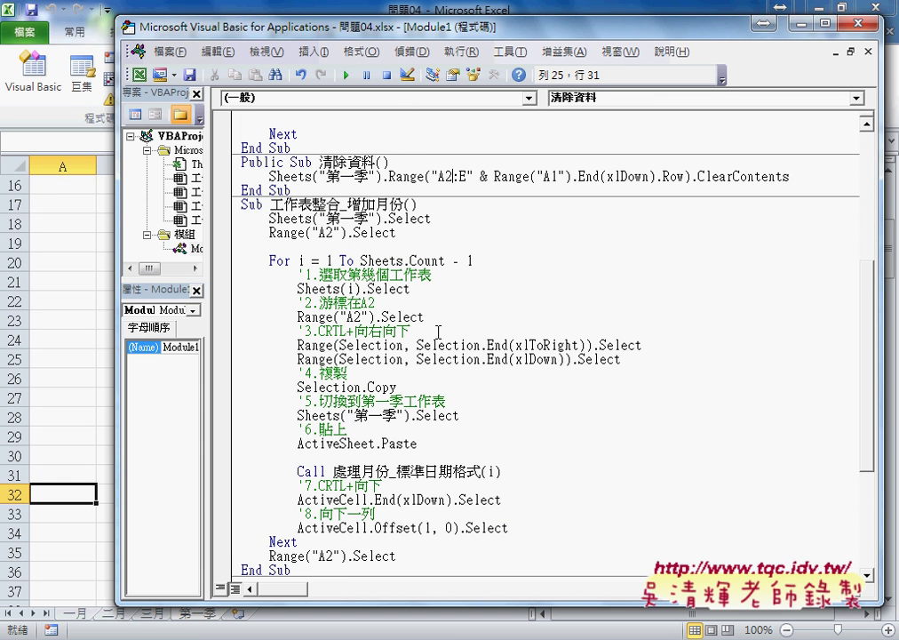
Set a breakpoint on the Call 處理月份_標準日期格式(i) line
scroll(438, 331, "down", 3)
scroll(465, 396, "down", 1)
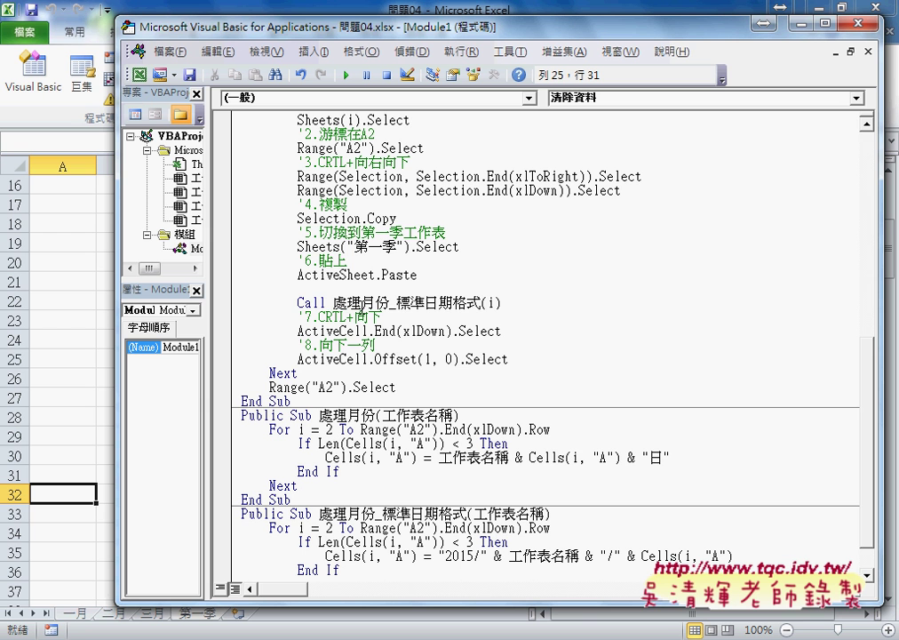
left_click(223, 303)
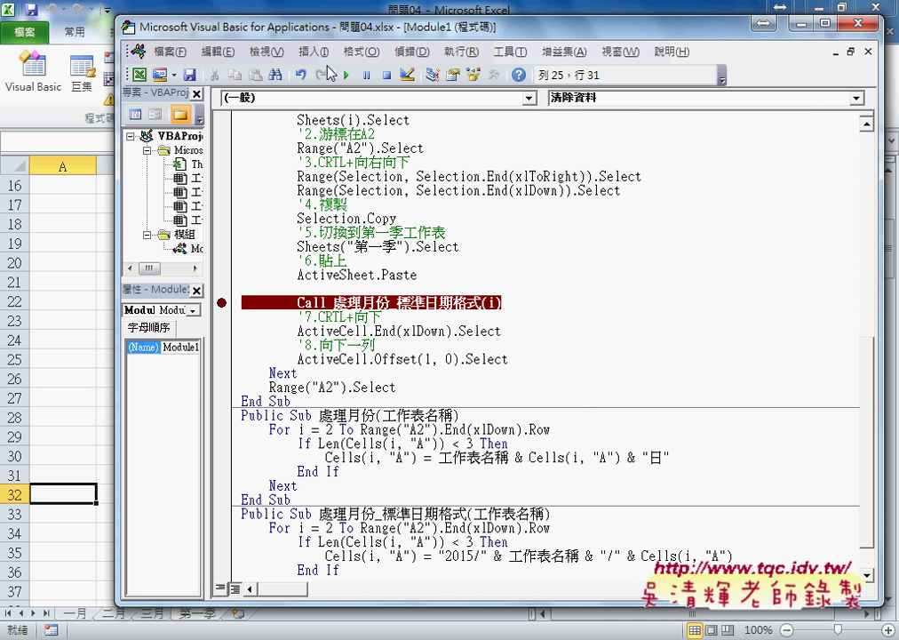
scroll(408, 309, "down", 1)
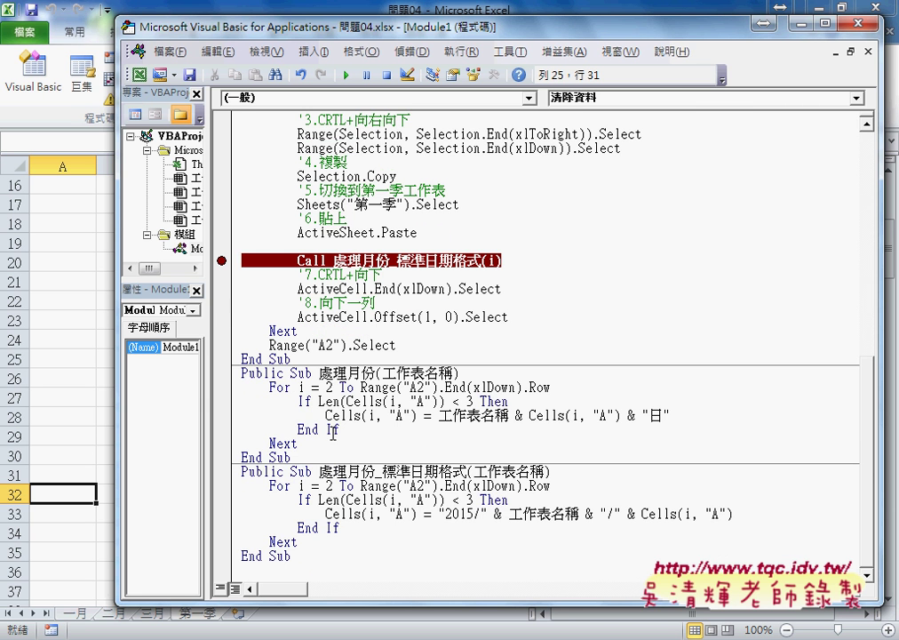
left_click_drag(293, 458, 241, 373)
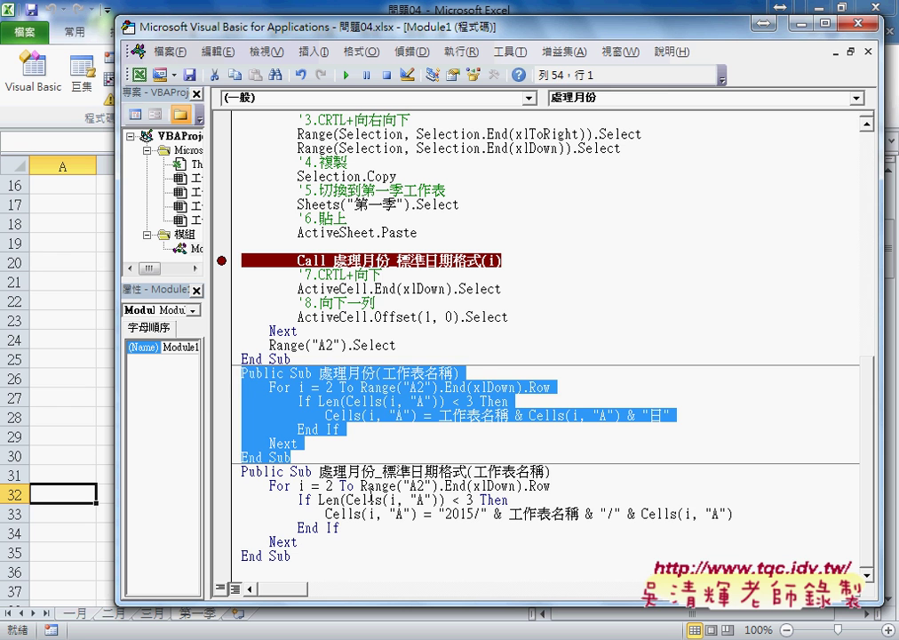
left_click_drag(376, 471, 468, 472)
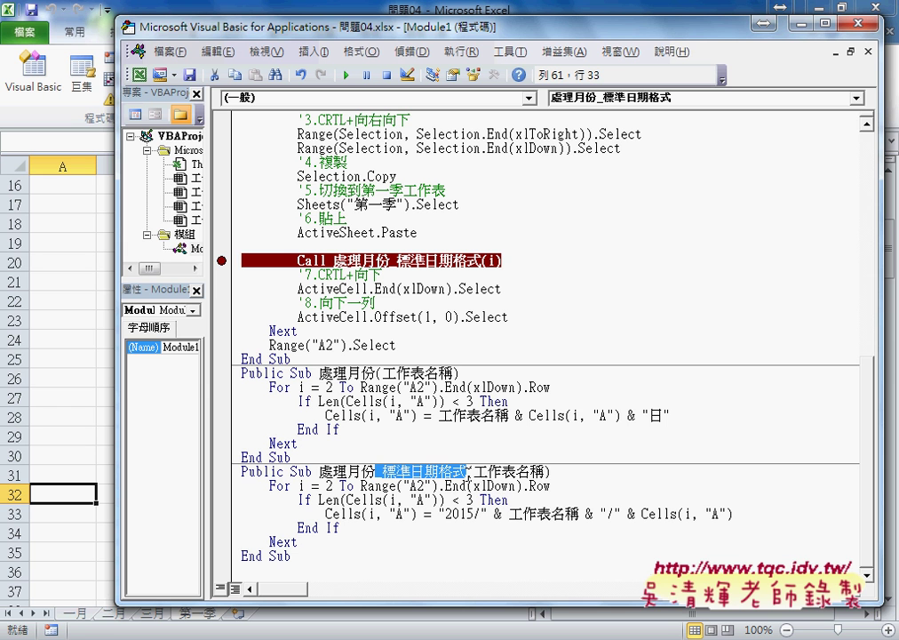
left_click_drag(467, 481, 503, 263)
left_click_drag(444, 524, 744, 525)
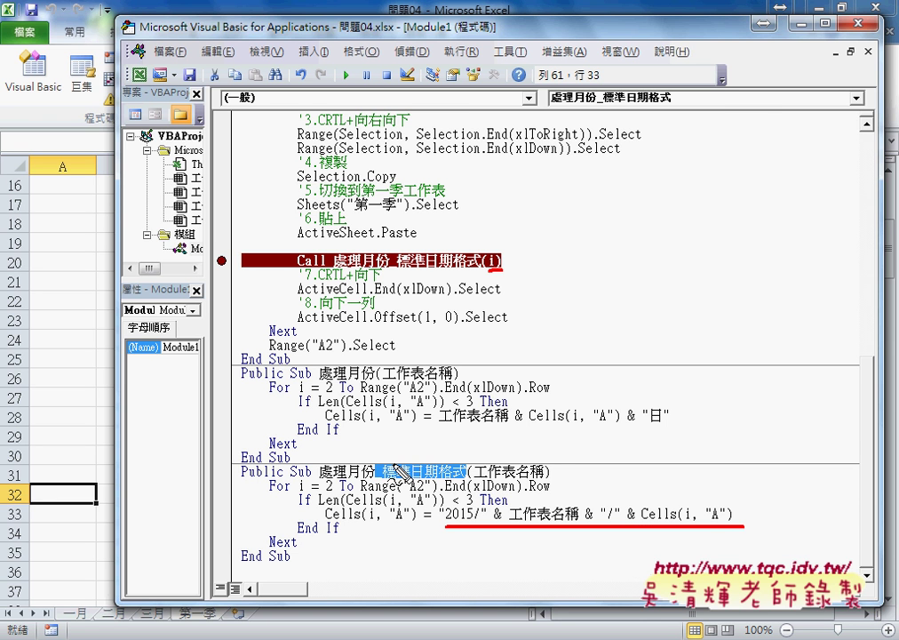
key("Escape")
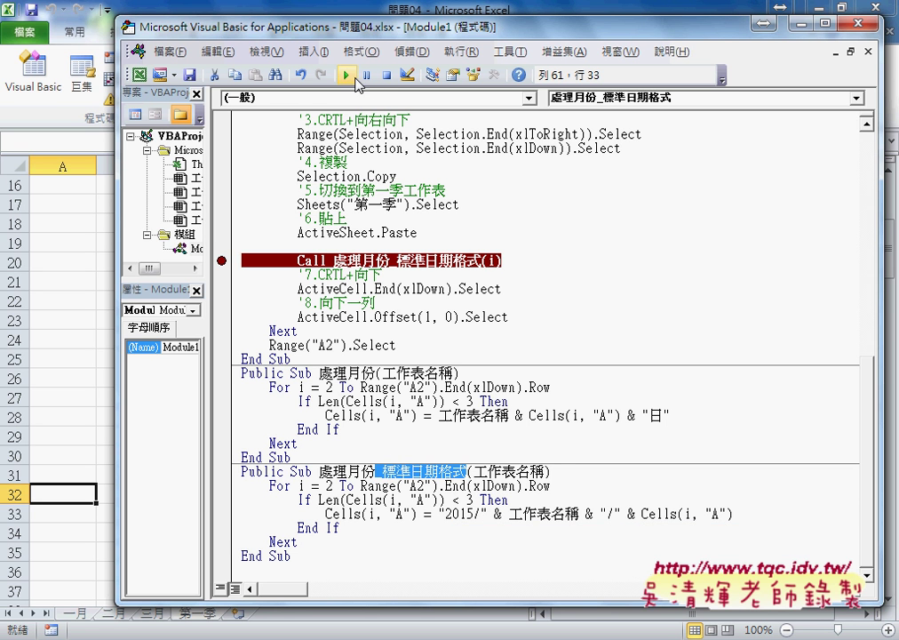
Run the 工作表整合_增加月份 macro to the breakpoint and move the code window aside
left_click(347, 75)
left_click(516, 211)
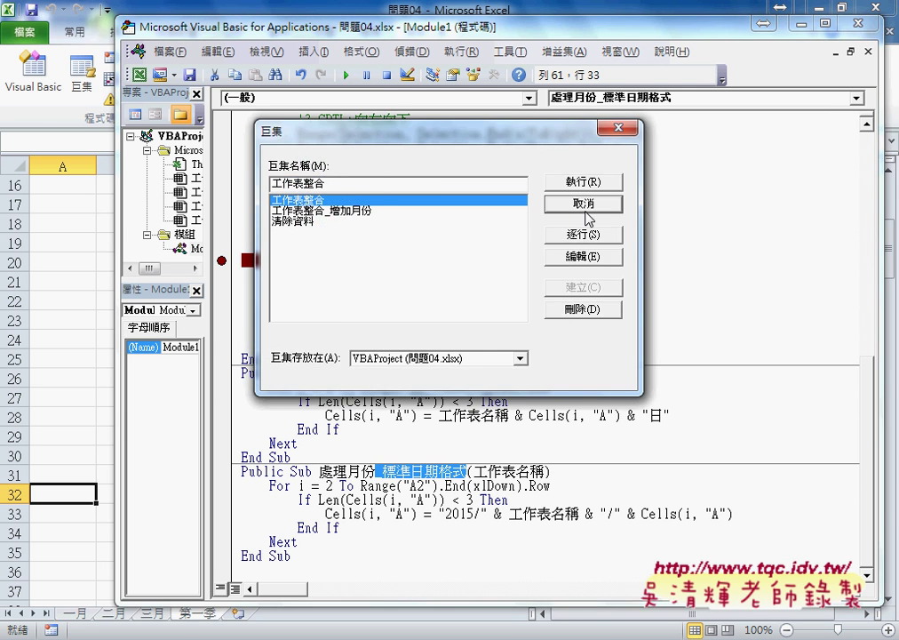
left_click(583, 256)
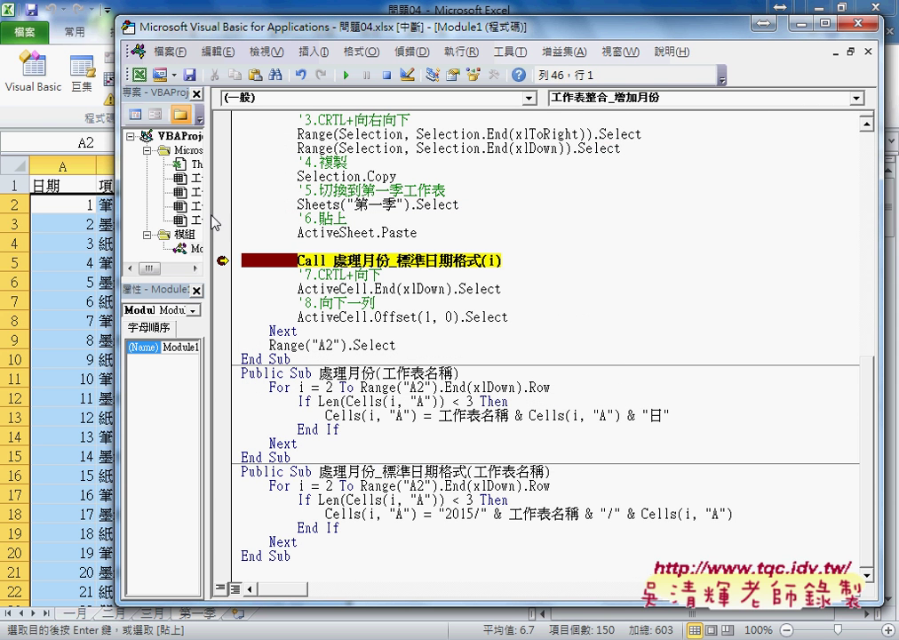
left_click_drag(276, 44, 396, 44)
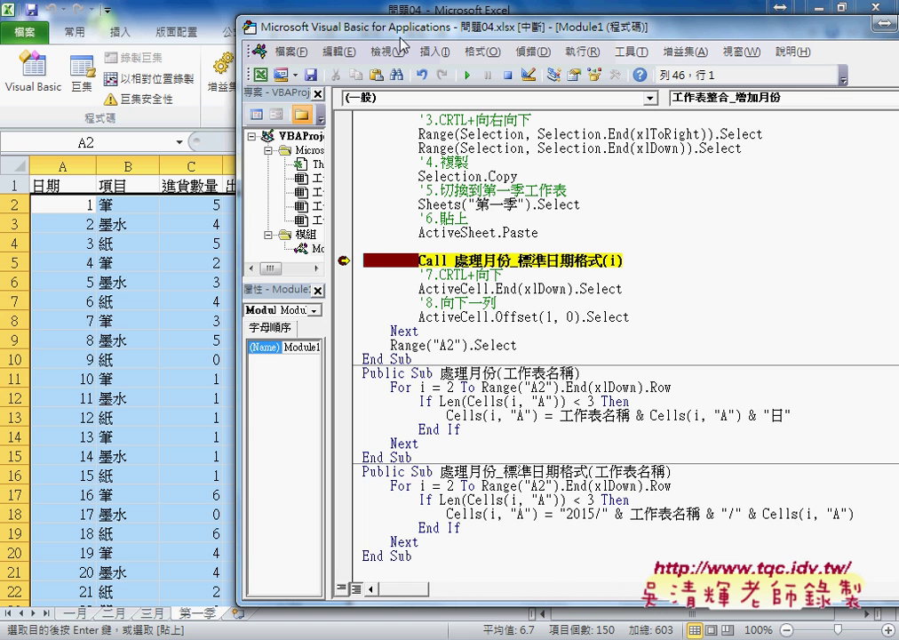
Step through the loop with F8 converting January dates to 2015/1/day, then continue running
key("F8")
key("F8")
key("F8")
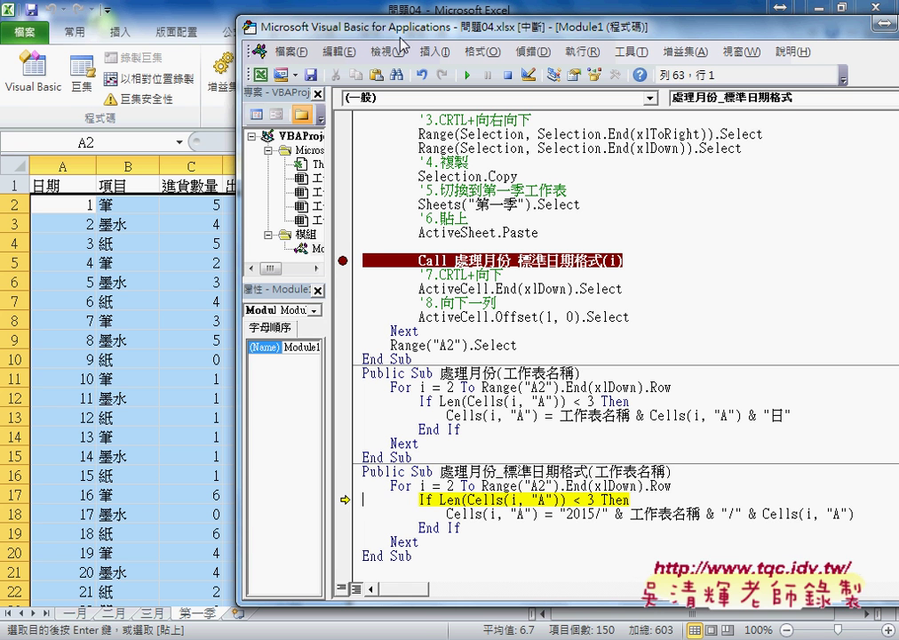
key("F8")
key("F8")
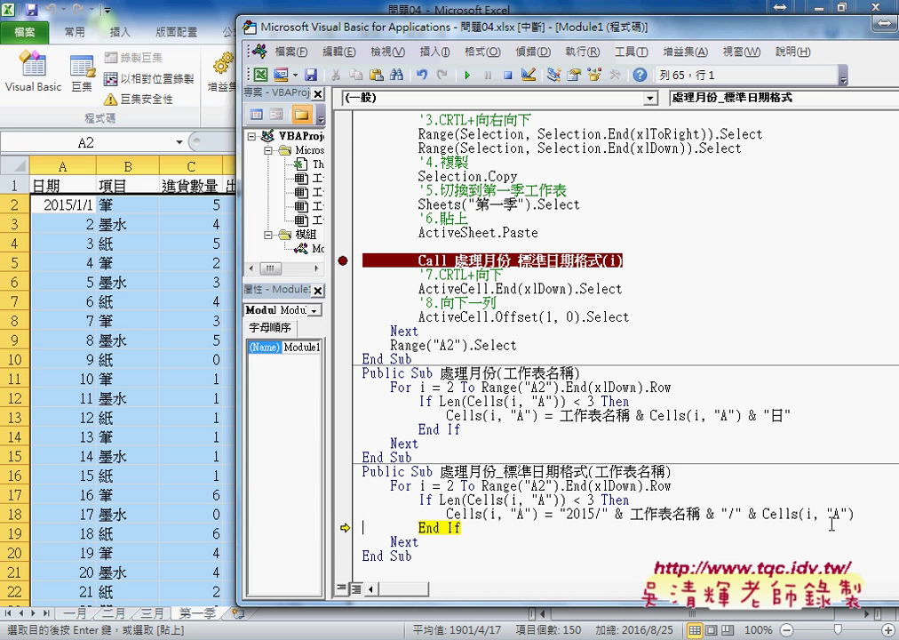
key("F8")
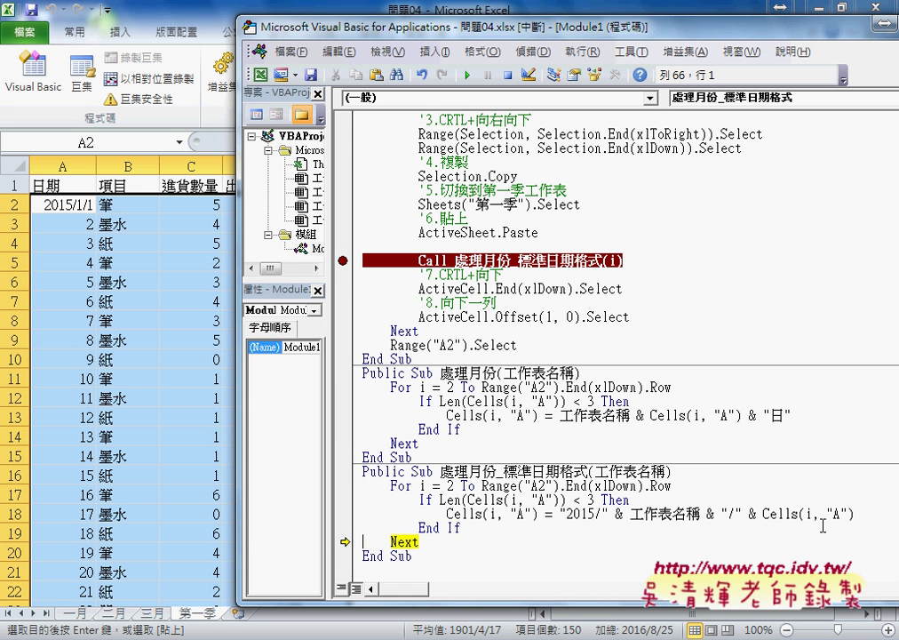
key("F8")
key("F8")
key("F8")
key("F8")
key("F8")
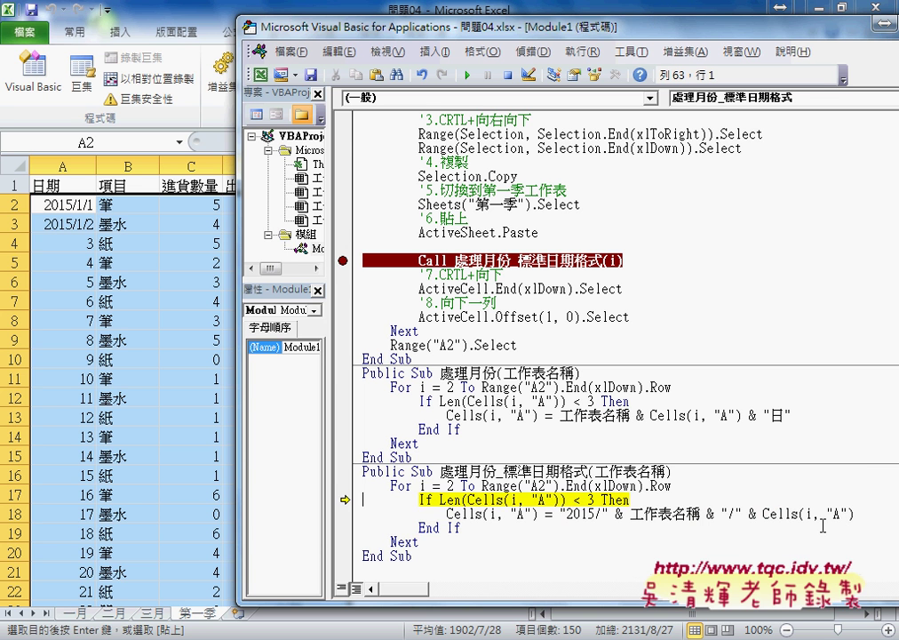
key("F8")
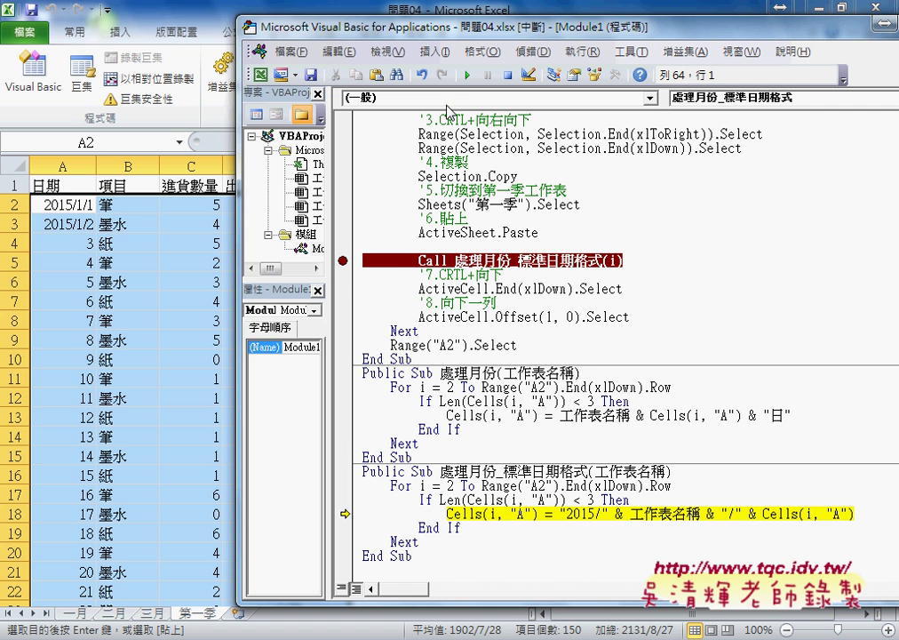
left_click(466, 75)
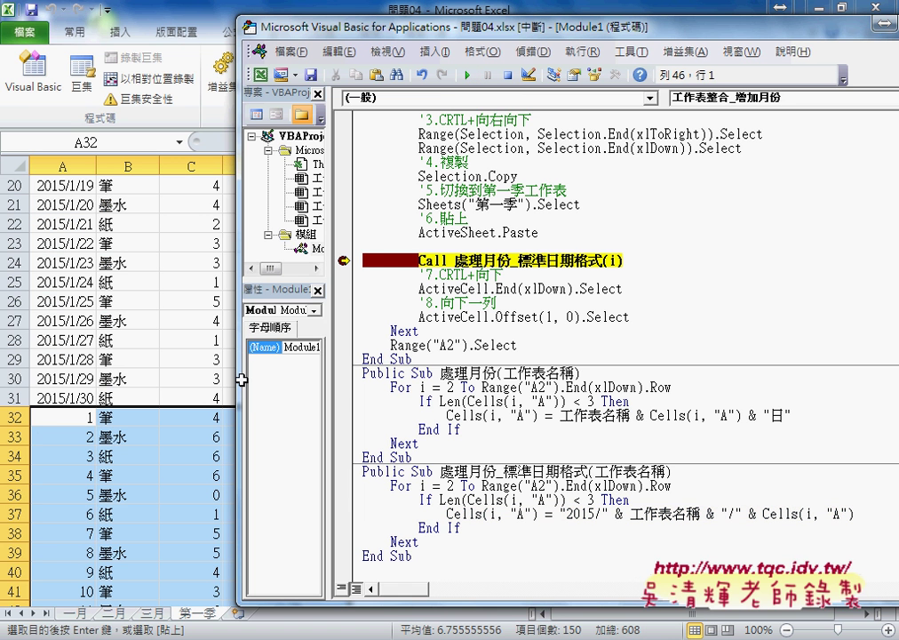
Continue the macro to completion, remove the Call-line breakpoint, and highlight the 2015/month/day date line
left_click(469, 75)
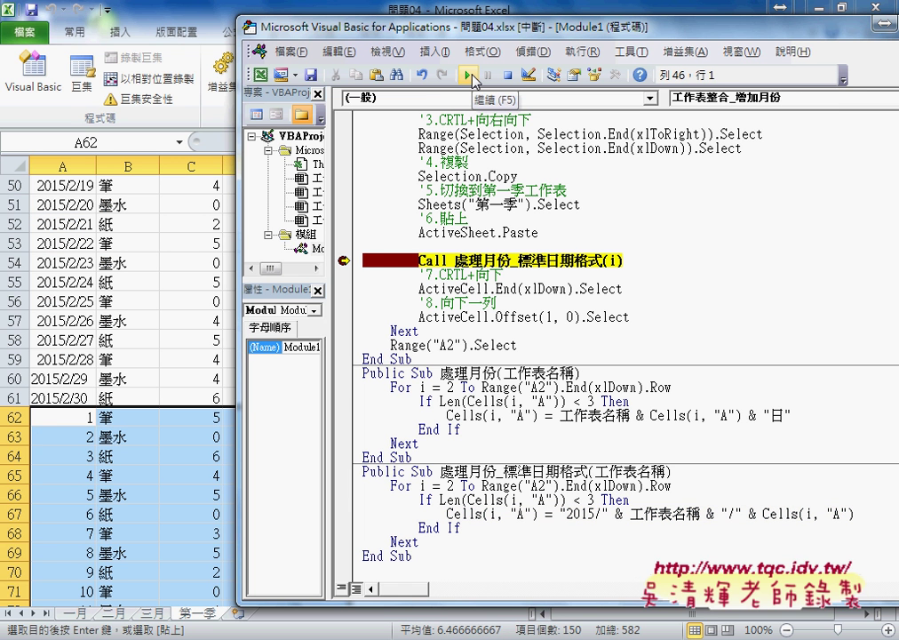
left_click(470, 77)
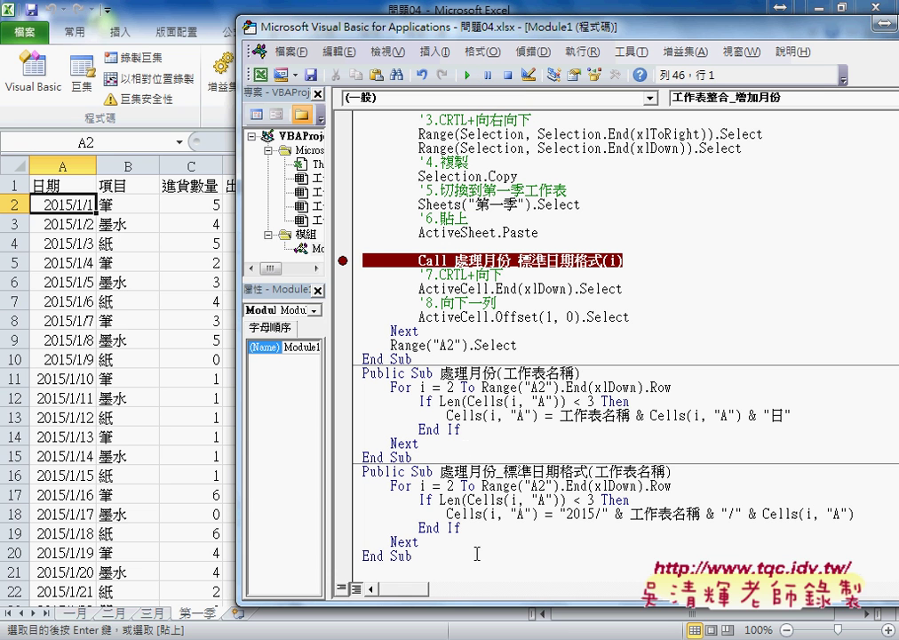
left_click(343, 262)
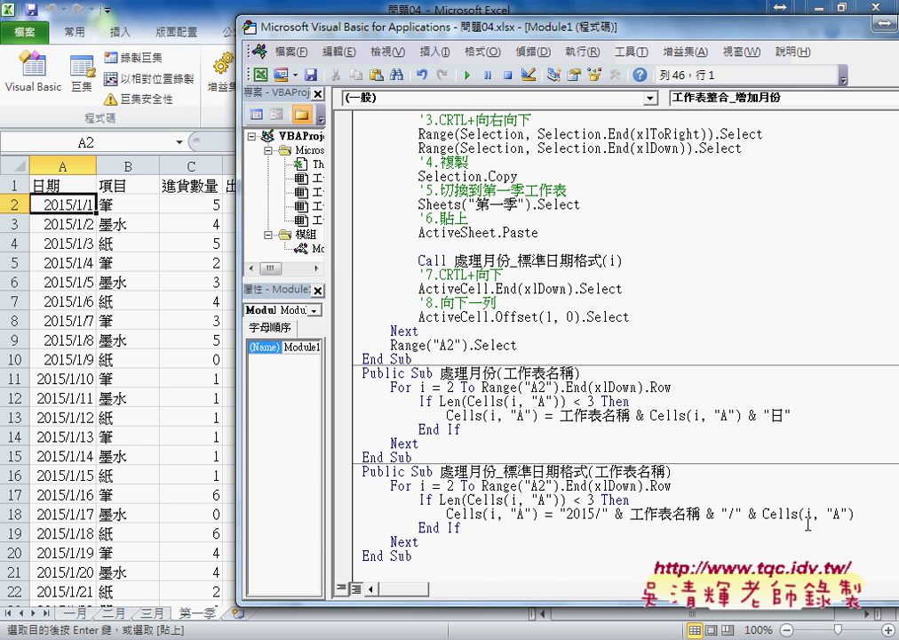
left_click_drag(856, 513, 447, 514)
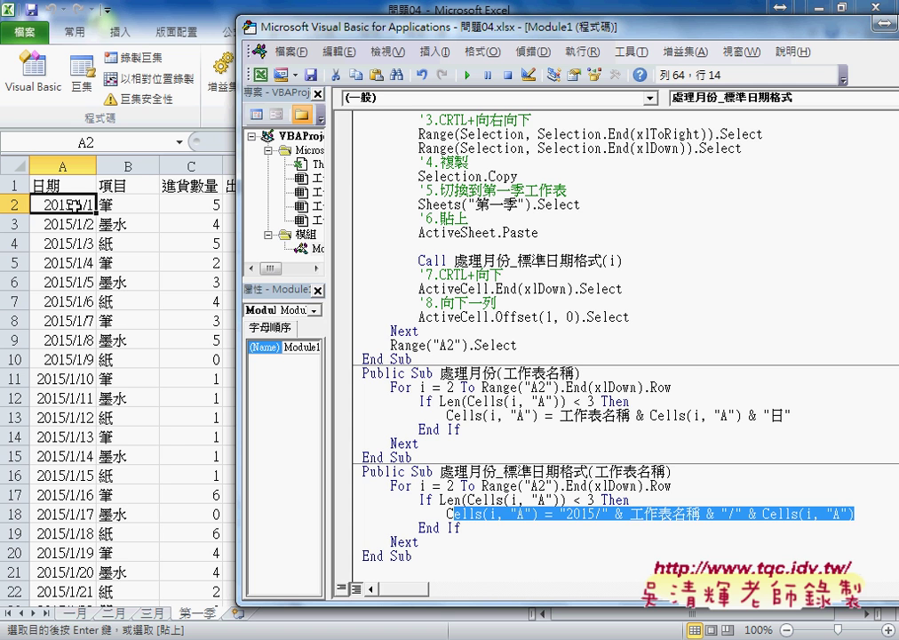
Open Format Cells for A2 and choose the 中華民國曆 calendar with the 90/3/14 date style
right_click(74, 206)
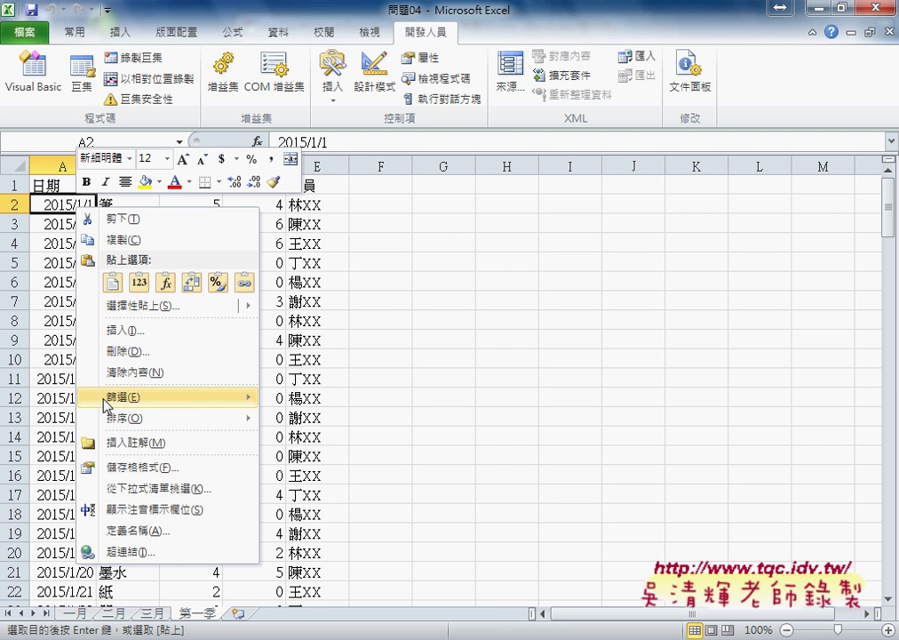
left_click(134, 468)
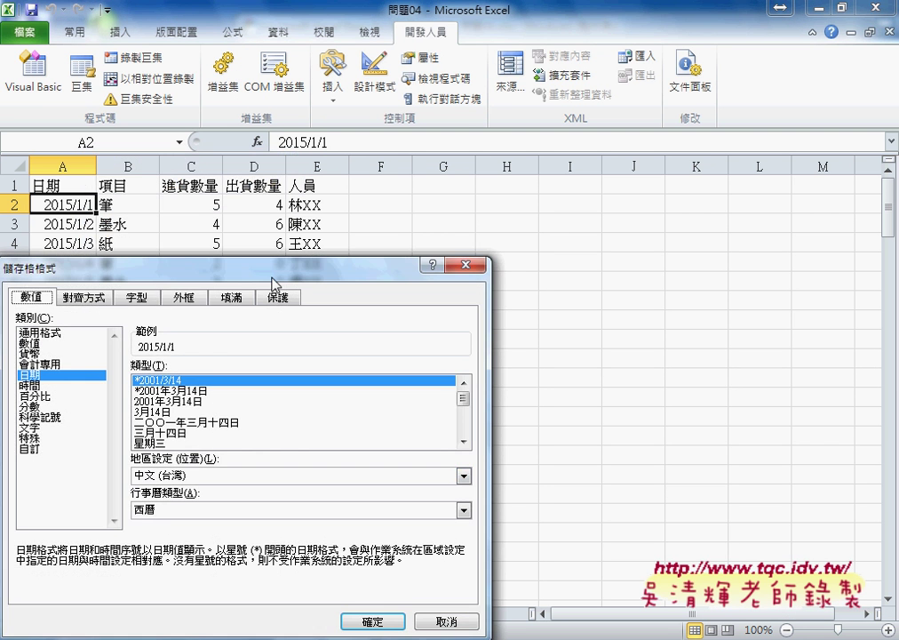
left_click_drag(283, 268, 489, 162)
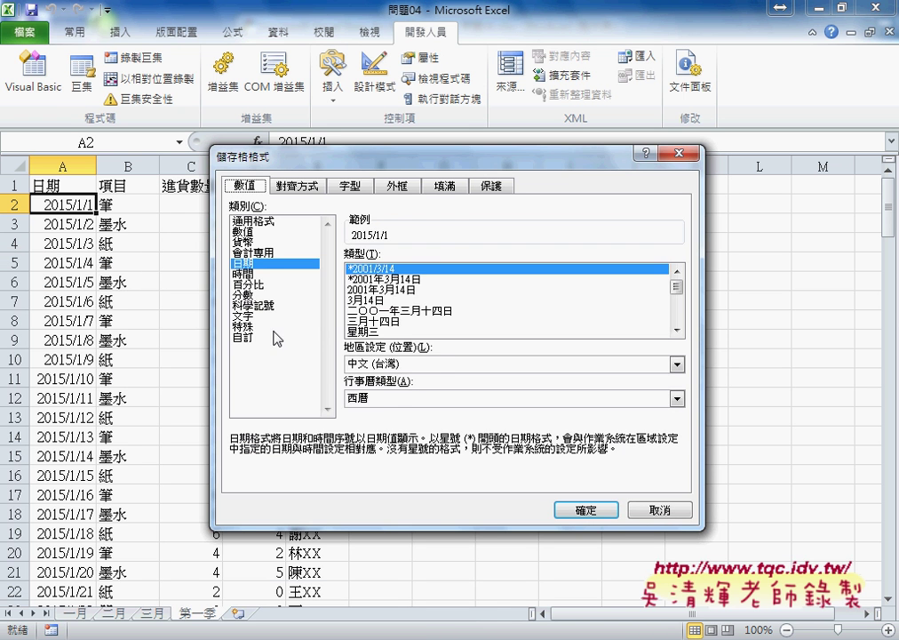
left_click(242, 337)
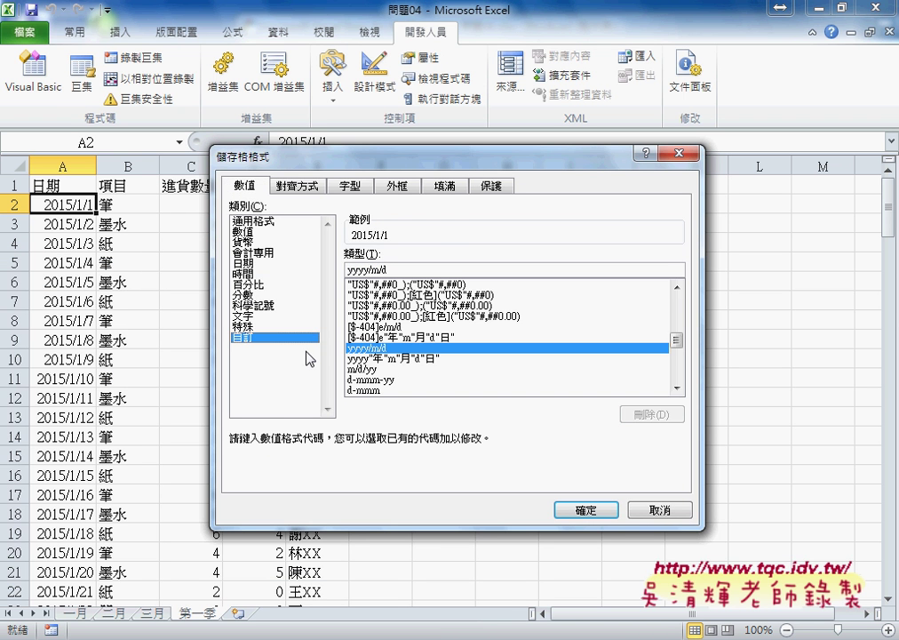
left_click(243, 273)
left_click(244, 264)
left_click(448, 398)
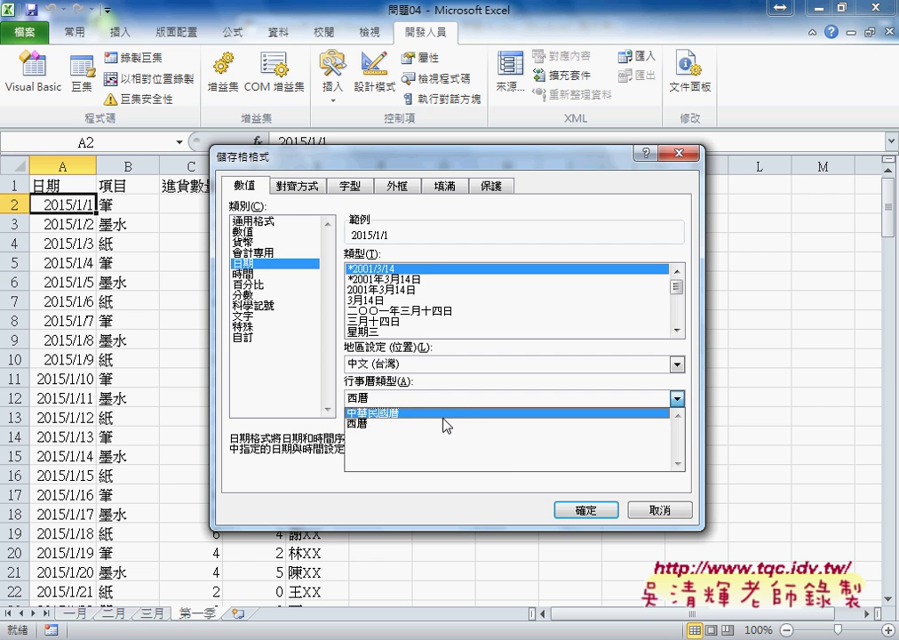
left_click(445, 411)
left_click(392, 332)
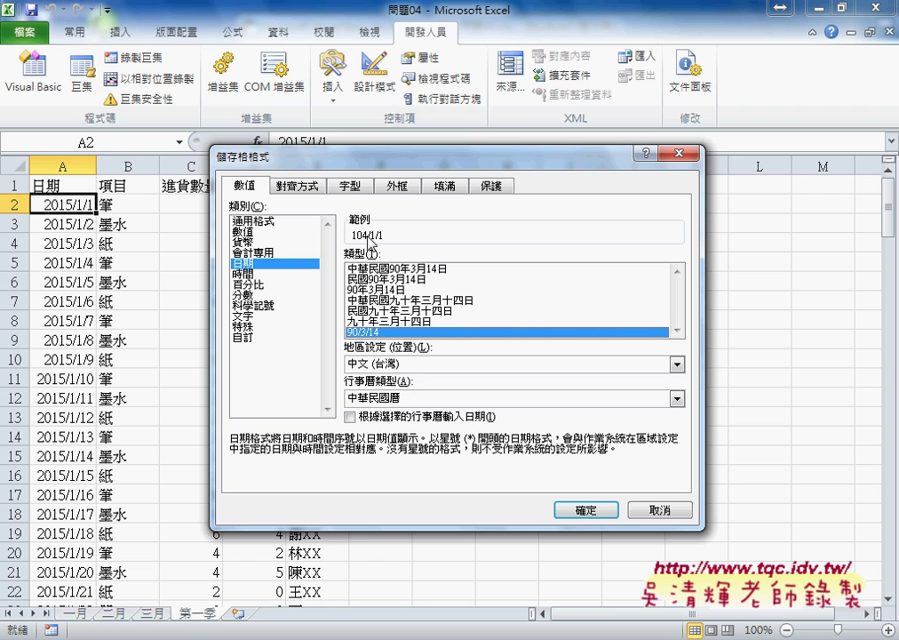
Edit the custom format code to [$-404]e.mm.d;@, previewing 104.01.1
left_click(301, 337)
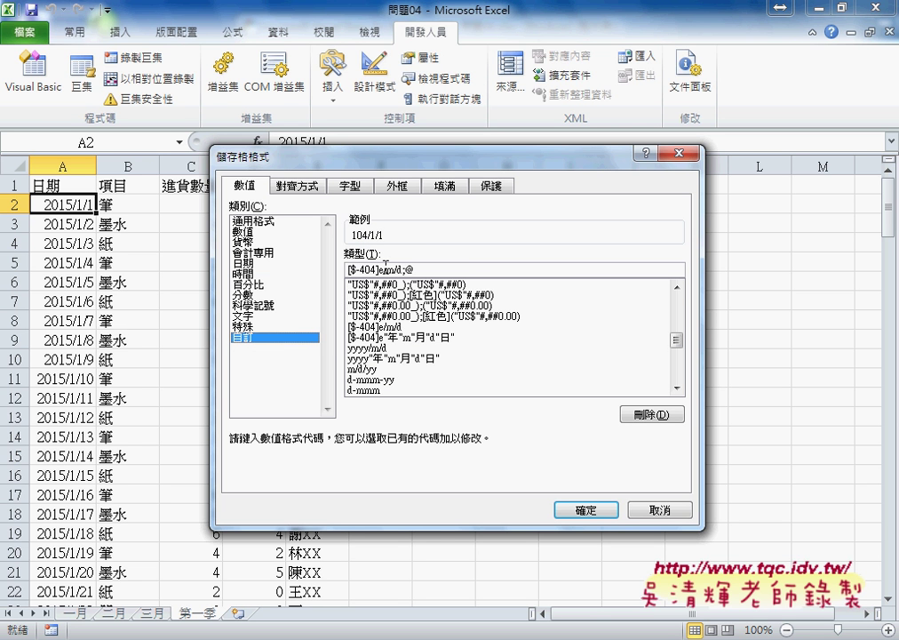
key("BackSpace")
type(".")
type("mm")
type(".")
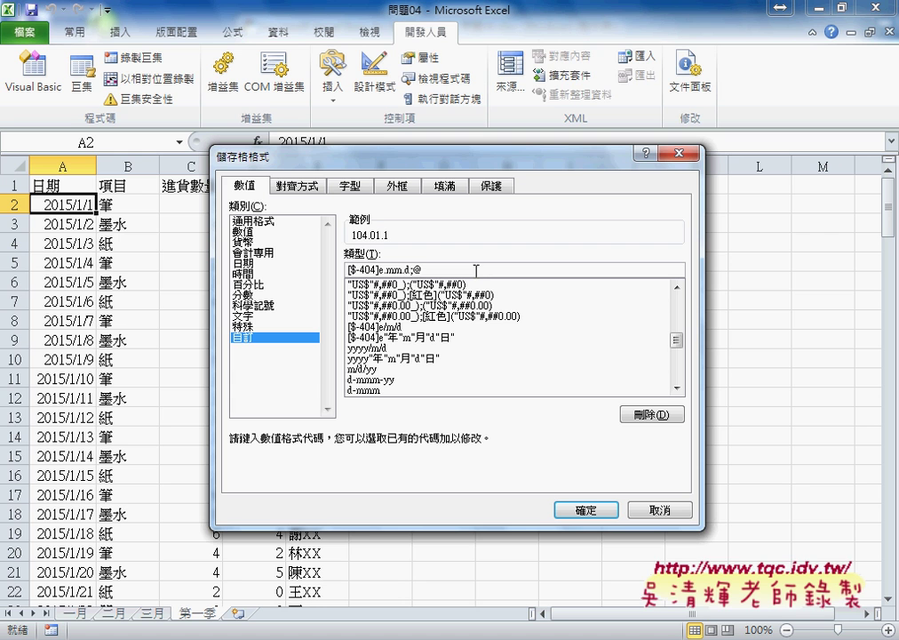